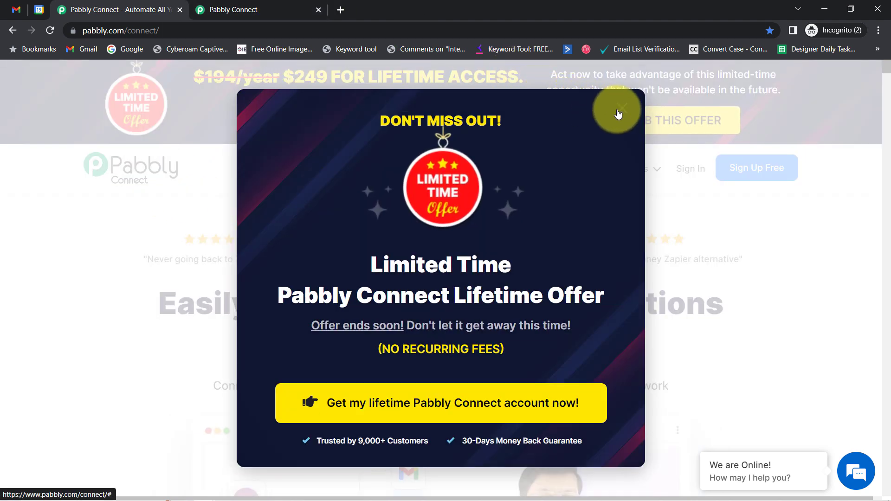
Dismiss the lifetime offer pop-up on the Pabbly Connect site and switch to the Pabbly Connect dashboard
click(622, 114)
click(233, 9)
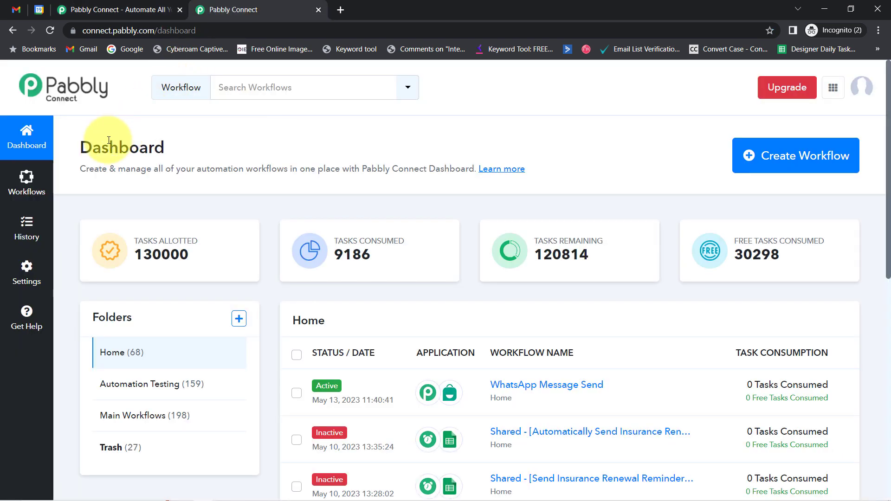
drag(109, 147, 320, 164)
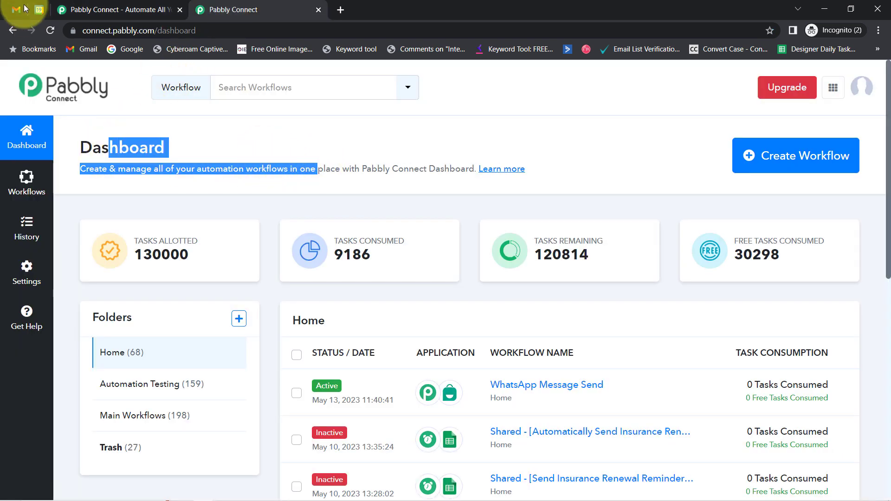
click(84, 5)
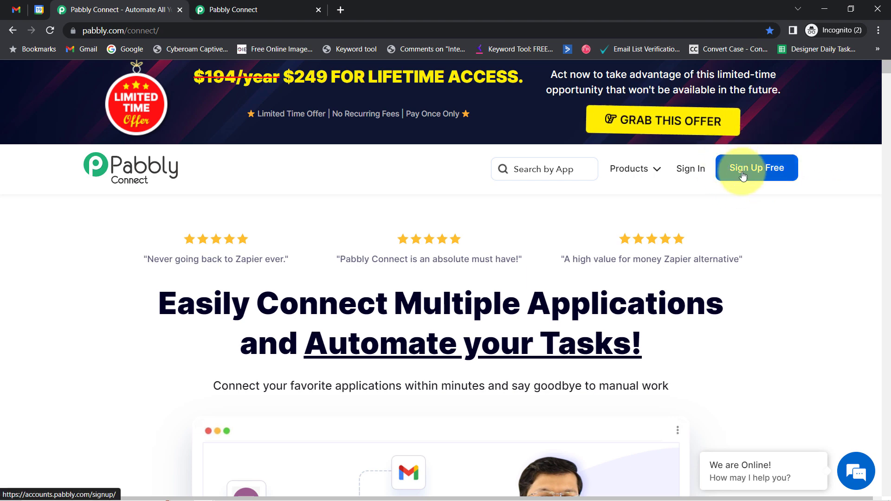
click(285, 5)
click(133, 149)
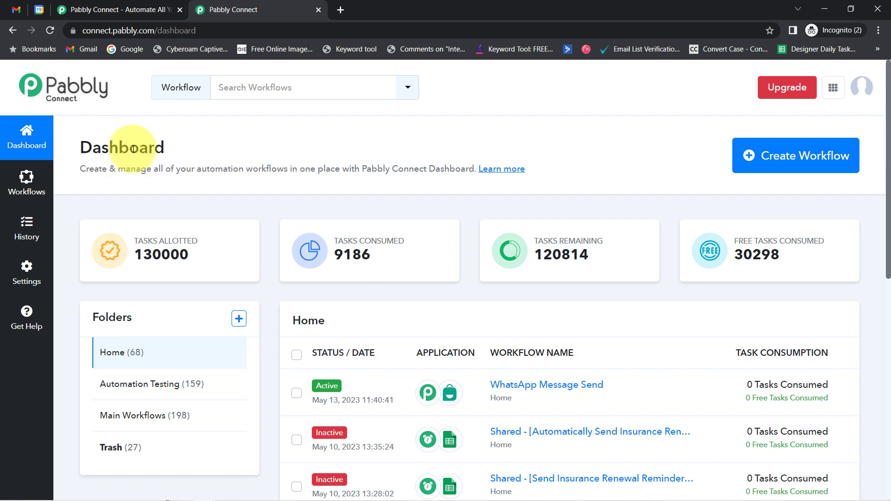
drag(102, 148, 296, 160)
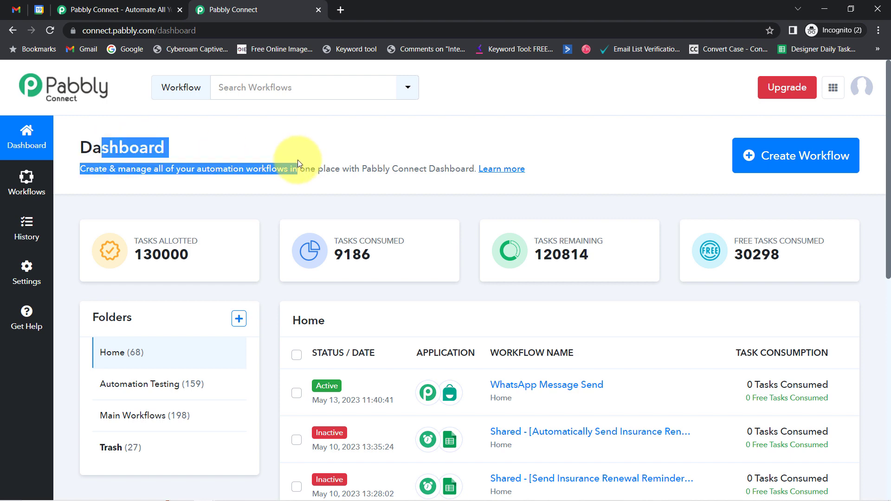
Create a new workflow named "Sync Google Calendar Events with Google Task"
click(794, 147)
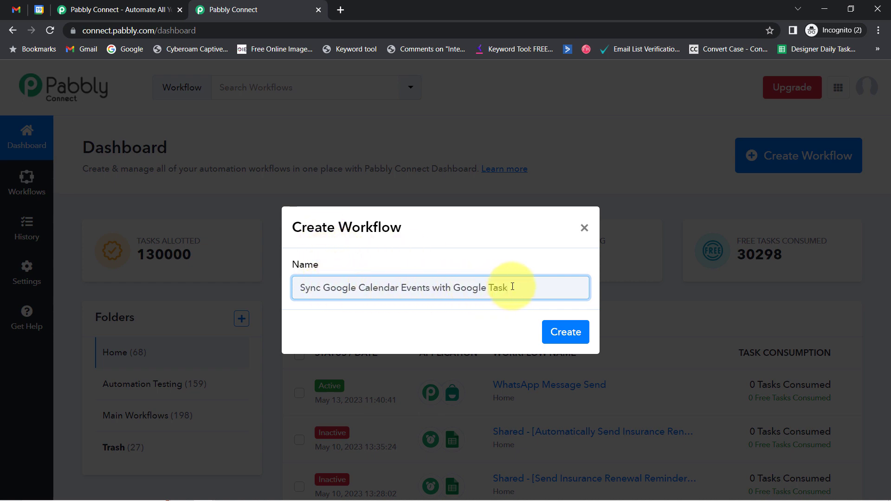
click(564, 332)
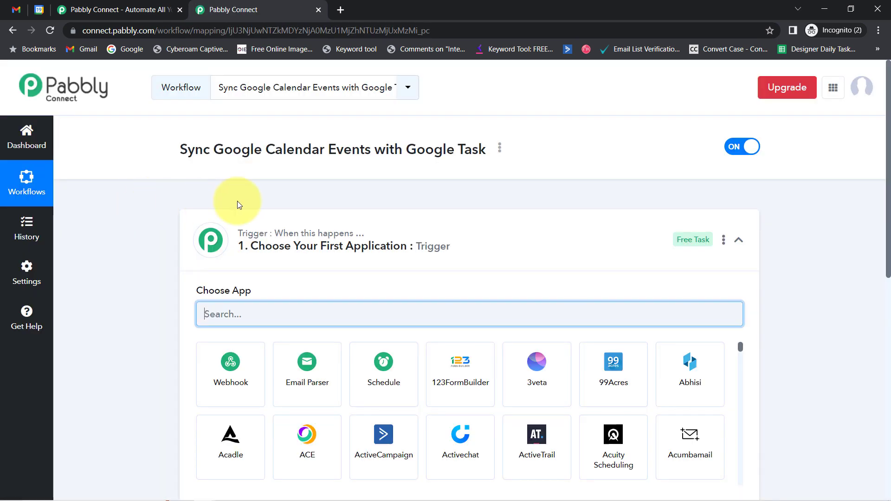
Find Google Calendar among the trigger applications and choose it as the workflow's trigger app
click(259, 233)
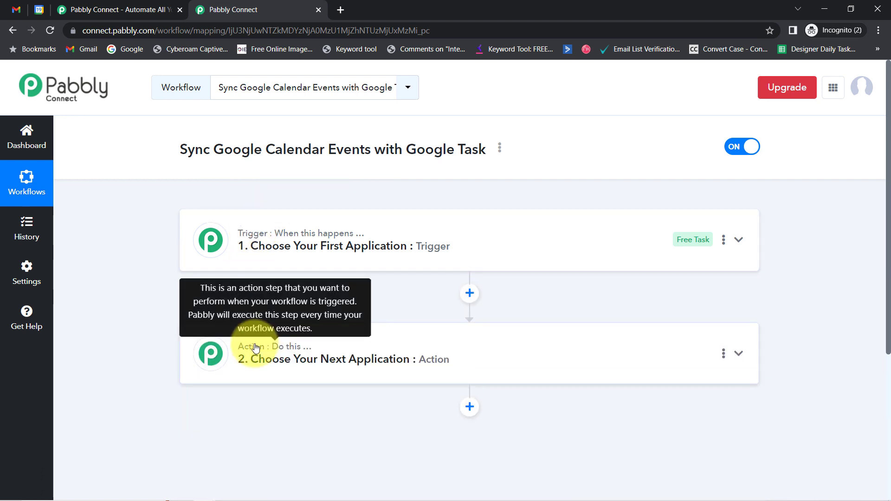
mouse_move(337, 239)
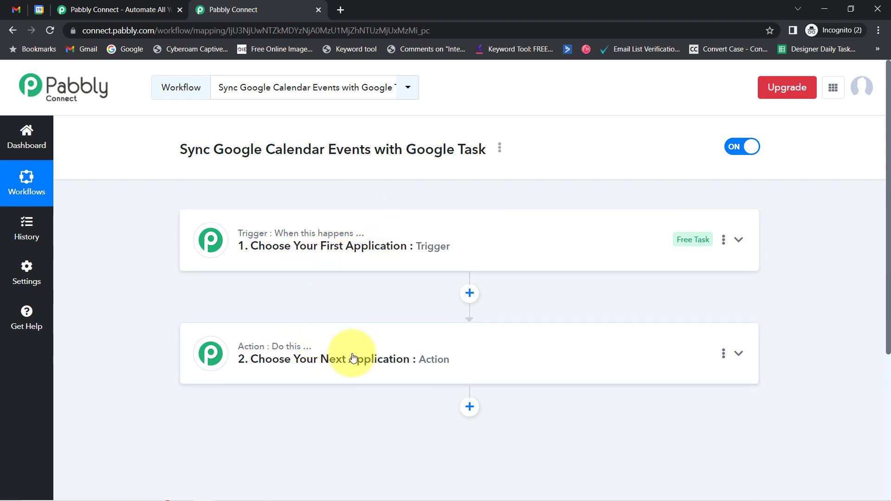
click(334, 234)
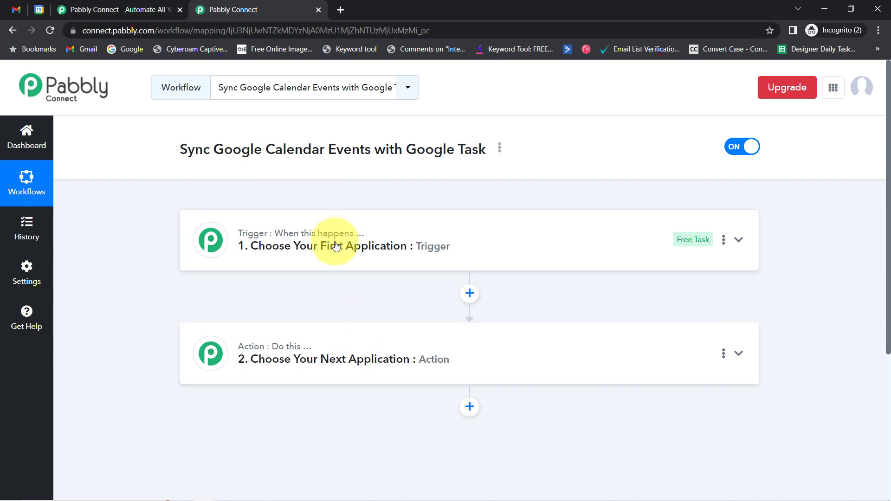
drag(224, 149, 234, 345)
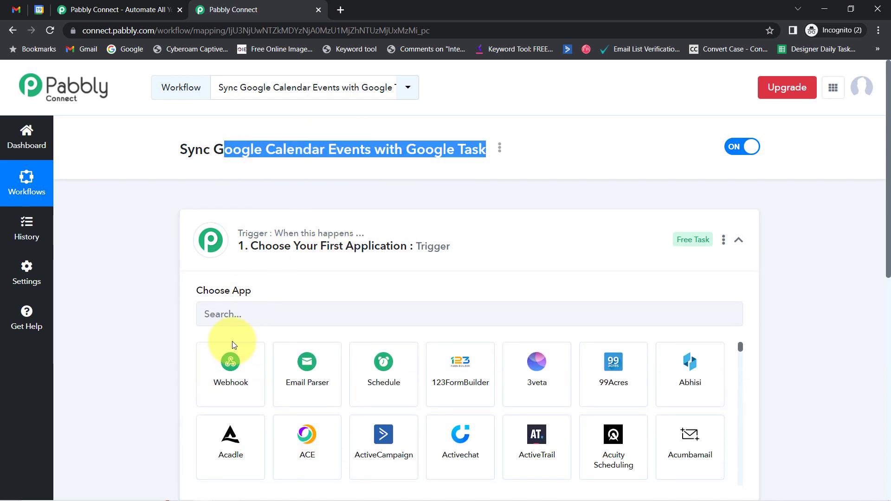
click(213, 315)
text(googl)
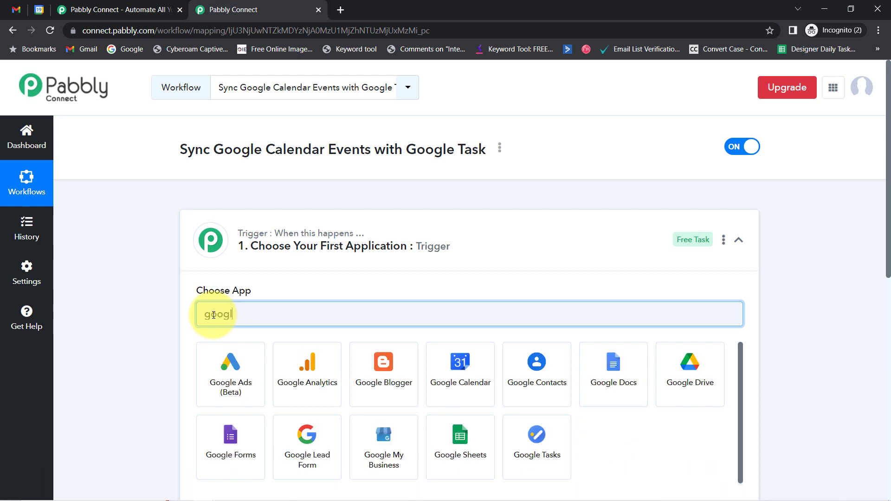
text(e ca)
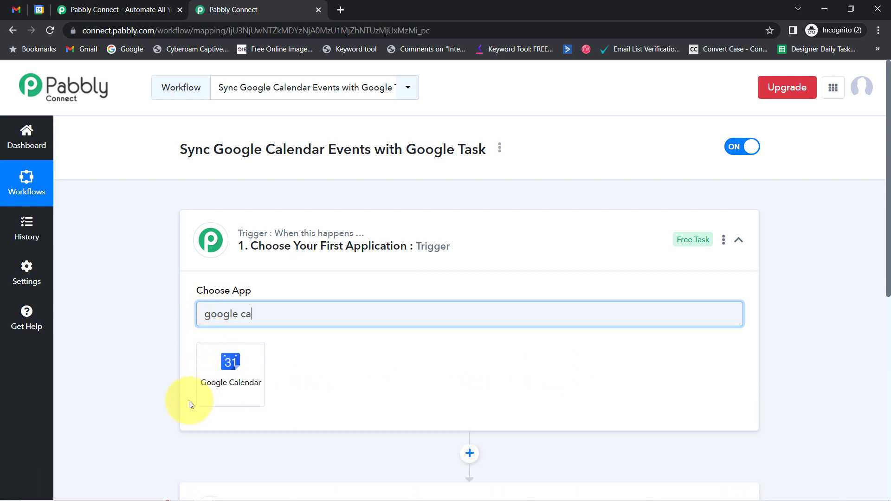
click(207, 394)
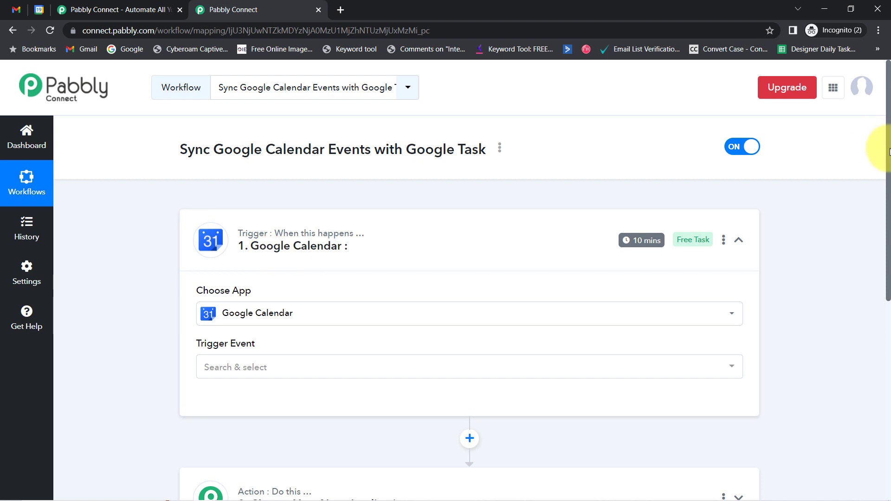
Find Google Tasks among the action applications and choose it as the workflow's action app
drag(889, 151, 883, 255)
click(255, 314)
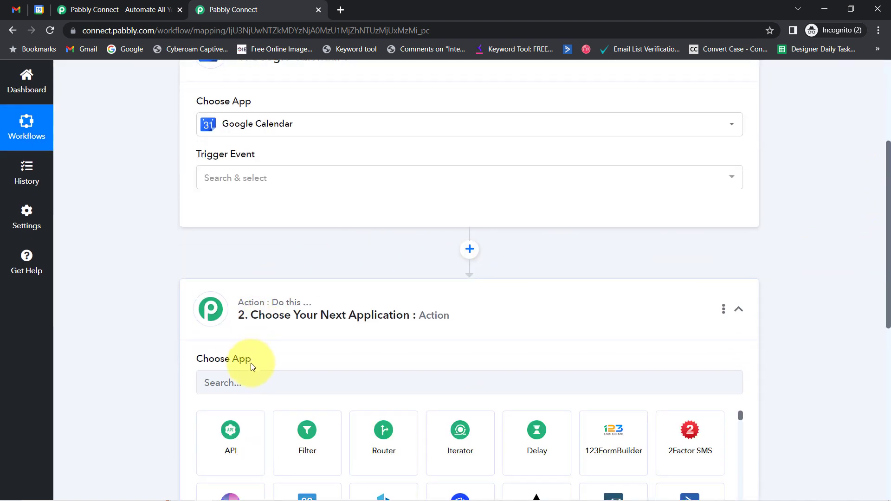
click(238, 381)
text(g)
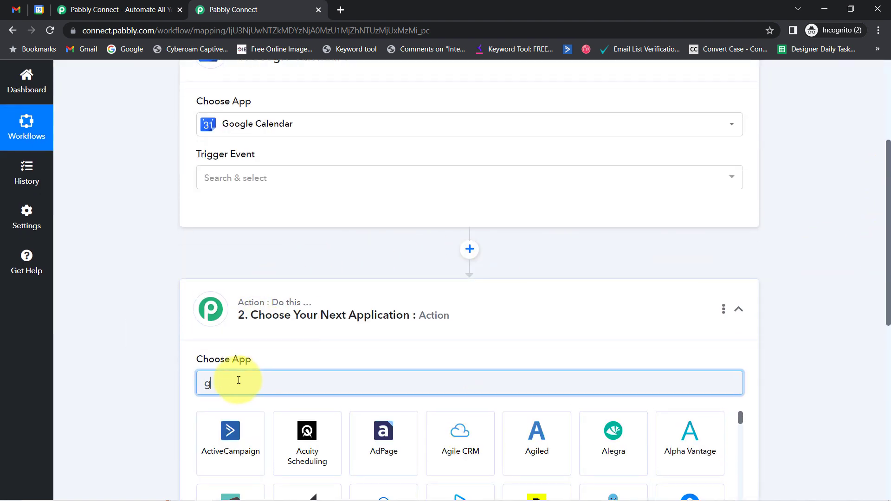
text(oogle task)
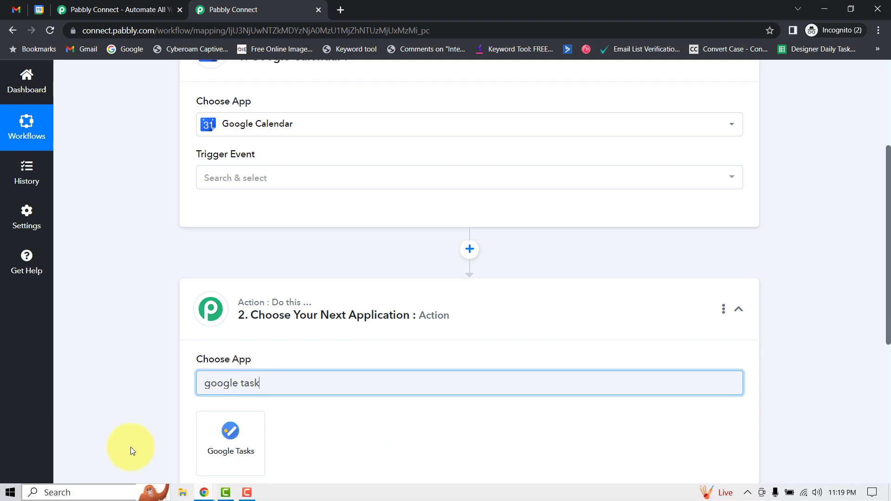
click(230, 440)
Set the Google Calendar trigger event to New Event and open its account connection settings
scroll(881, 288, up, 5)
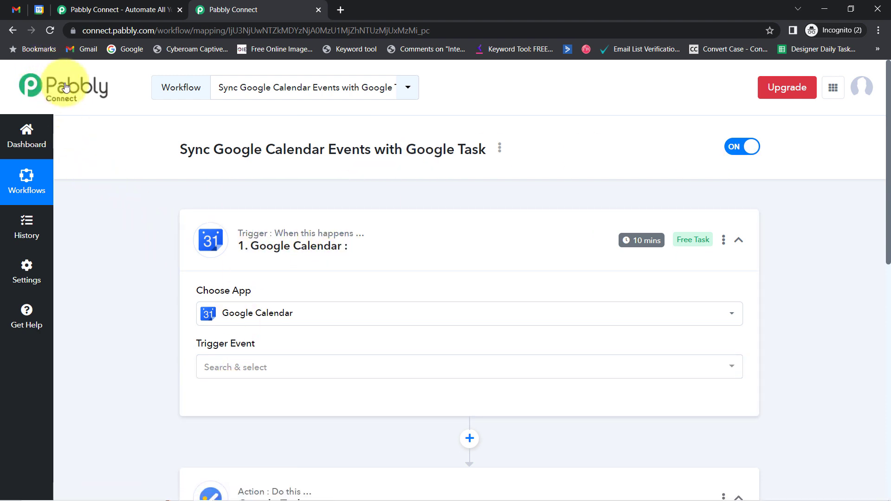
click(207, 369)
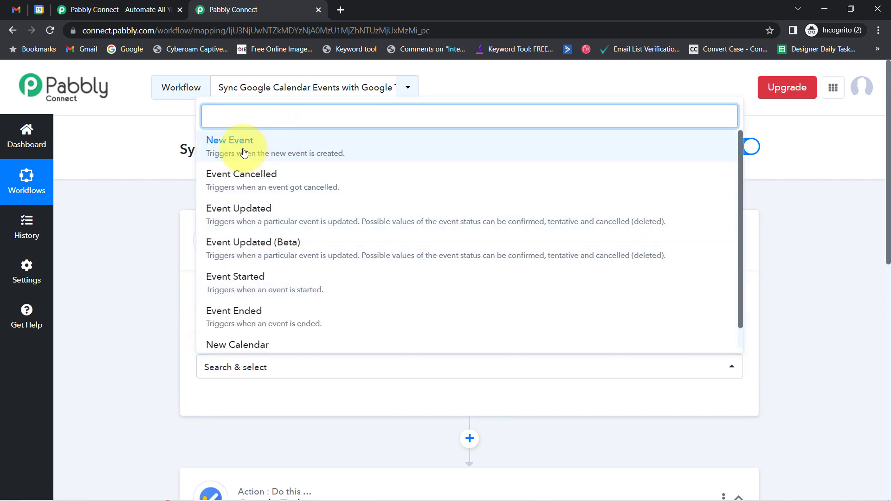
click(289, 151)
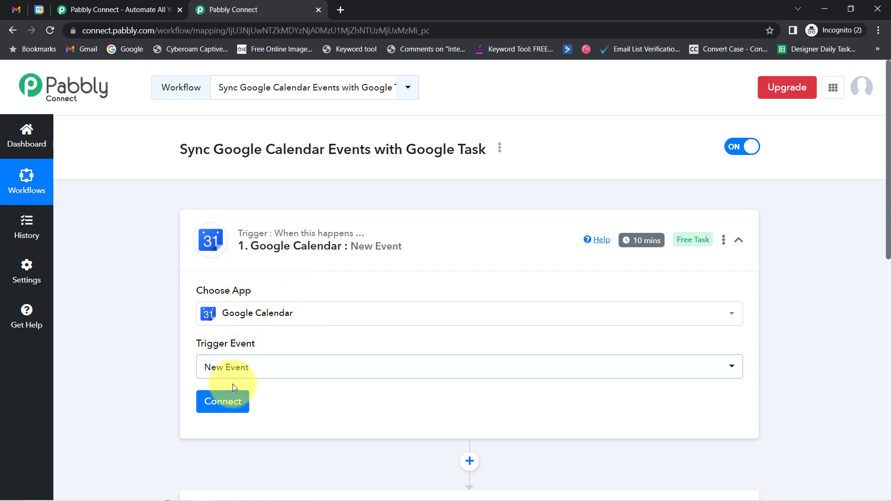
click(216, 399)
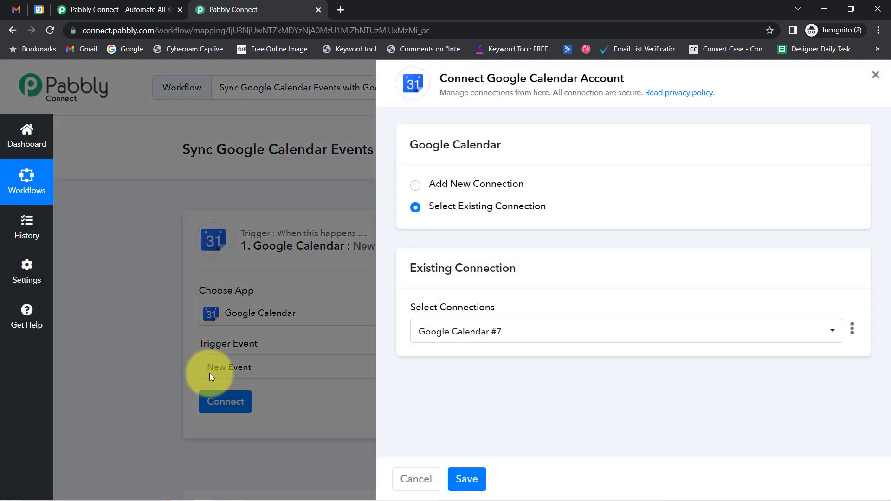
click(472, 186)
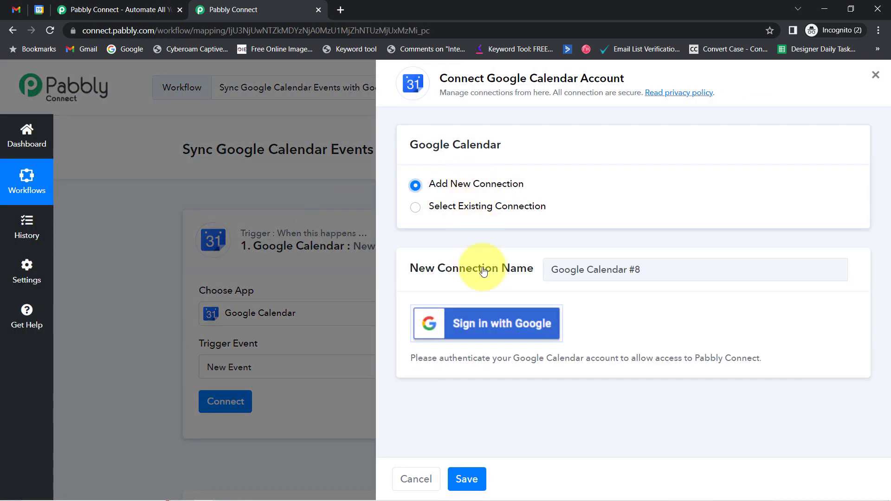
click(455, 336)
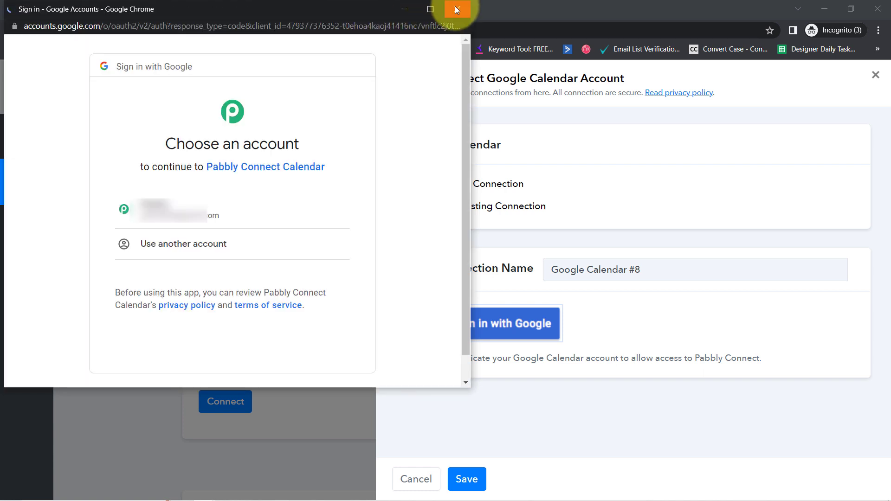
click(455, 8)
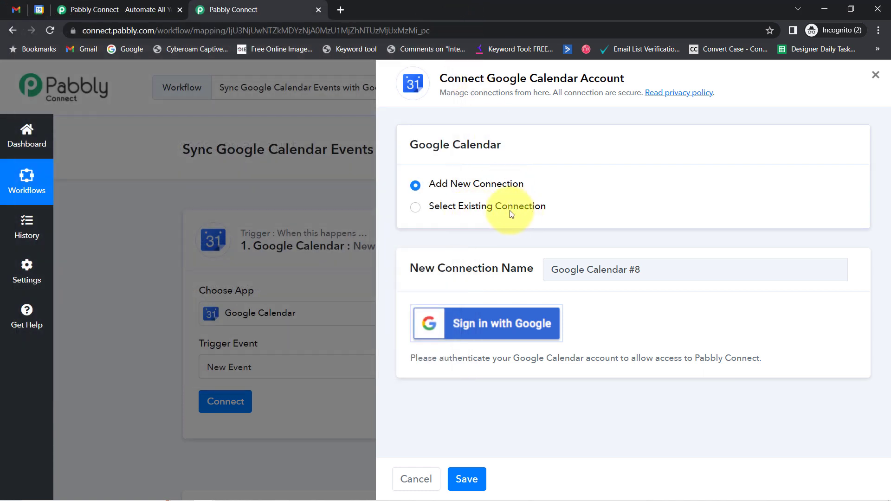
Connect the trigger through the existing connection Google Calendar #7 and save it
click(472, 207)
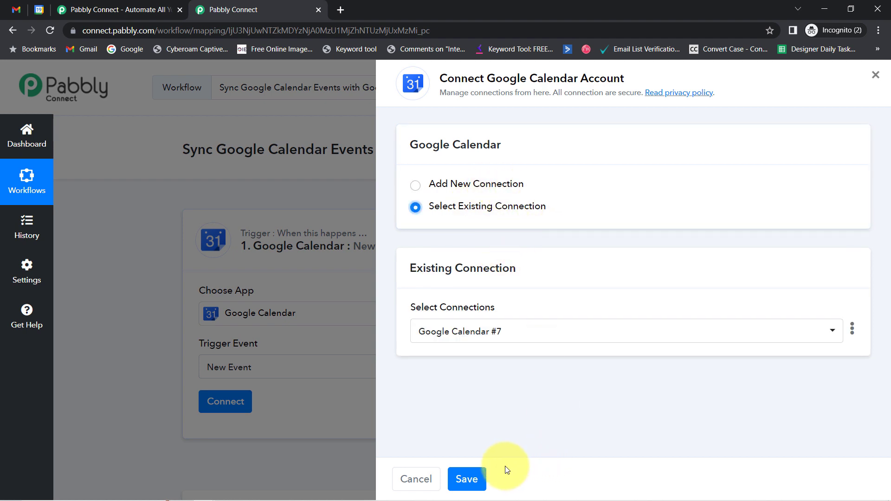
click(472, 483)
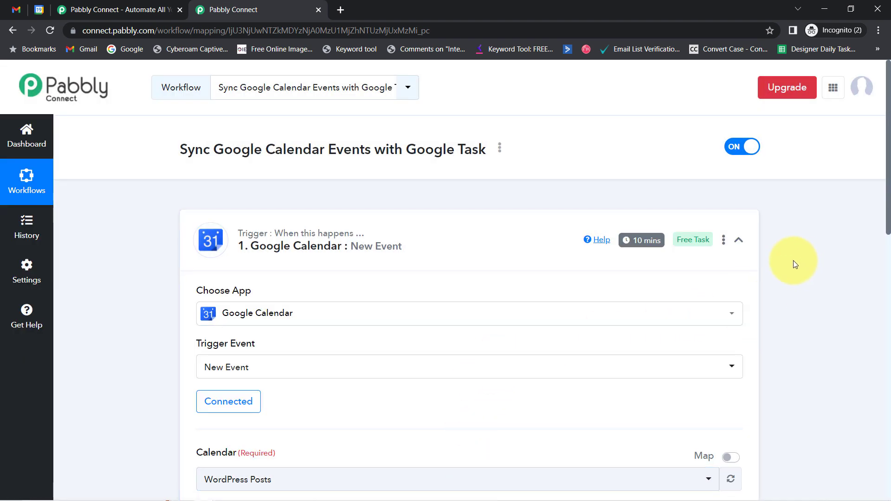
Check the calendar list in Google Calendar, close the Pabbly Connect website, and set the trigger's calendar to Pabbly Connect
drag(888, 218, 877, 284)
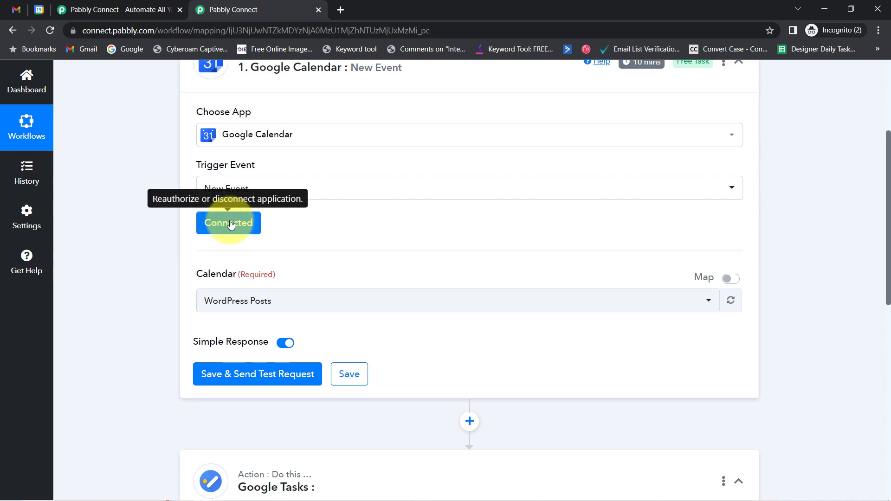
click(209, 304)
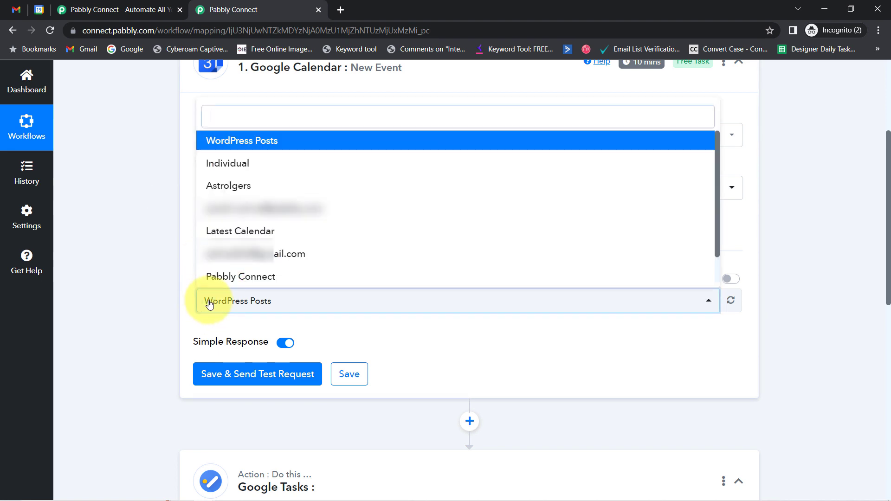
click(130, 171)
click(35, 6)
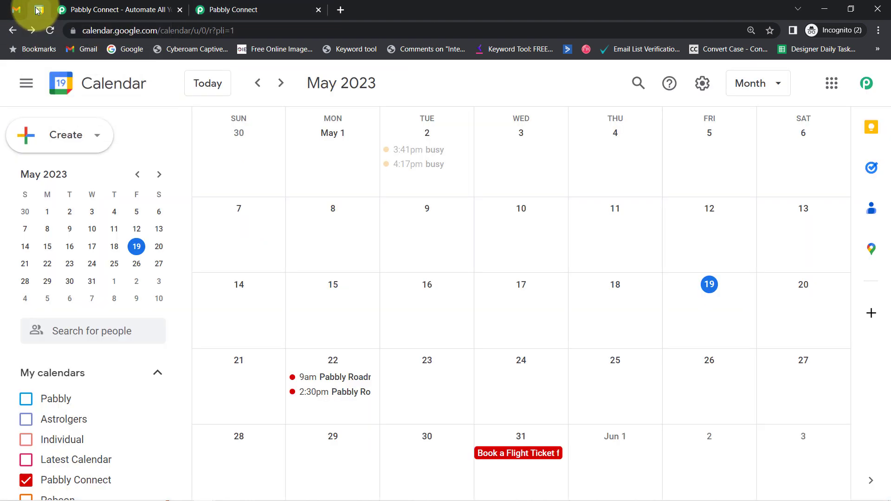
scroll(67, 395, down, 1)
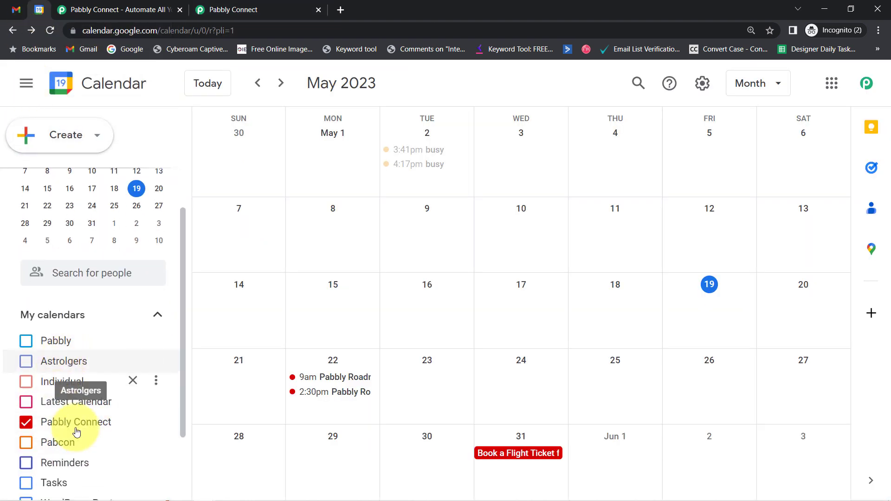
click(180, 10)
click(135, 9)
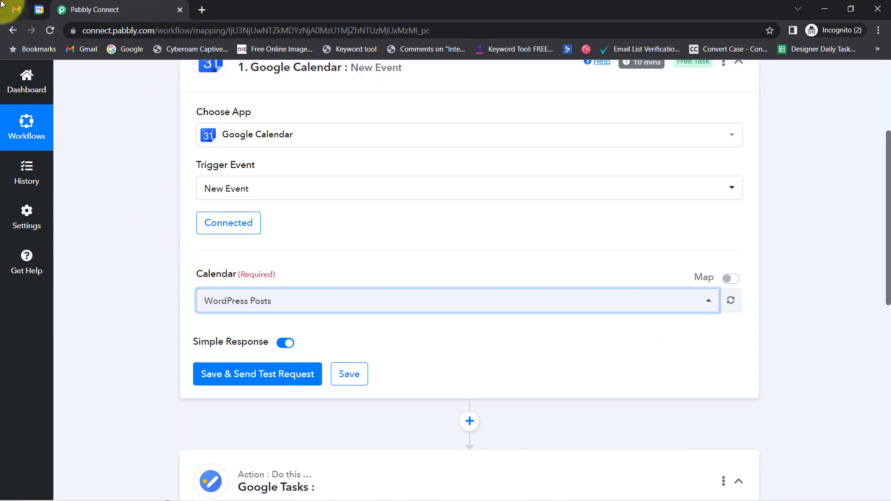
click(39, 9)
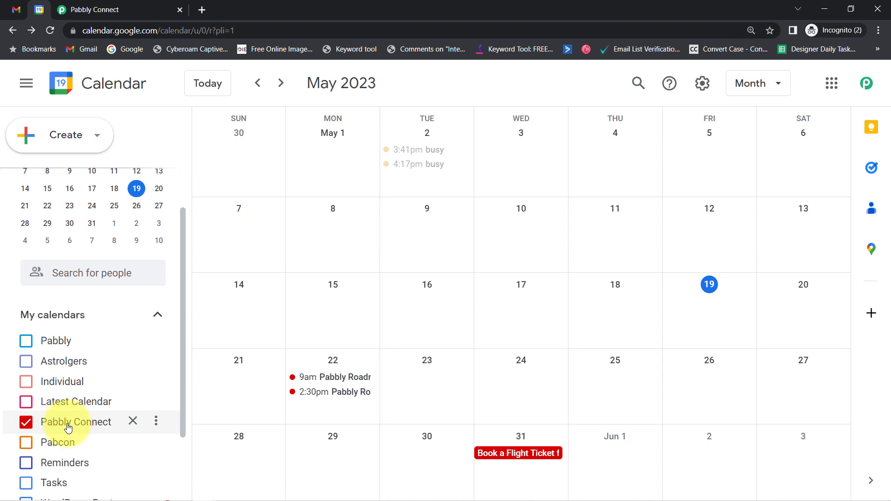
click(65, 8)
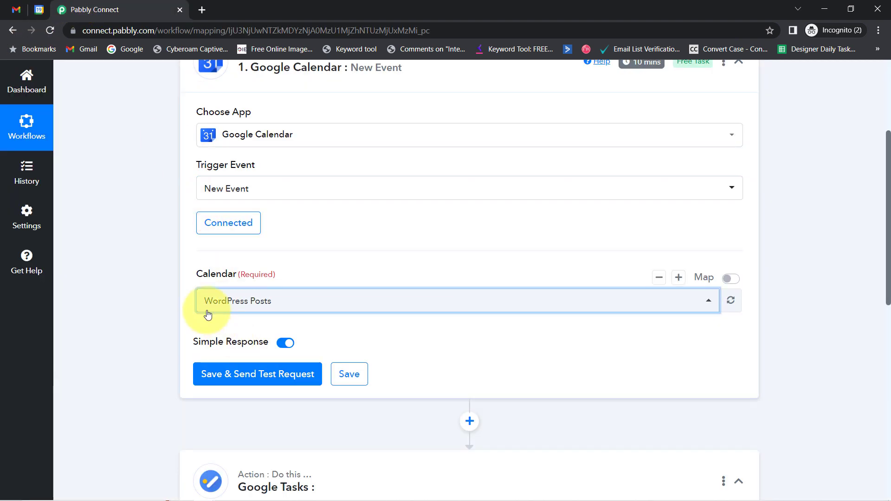
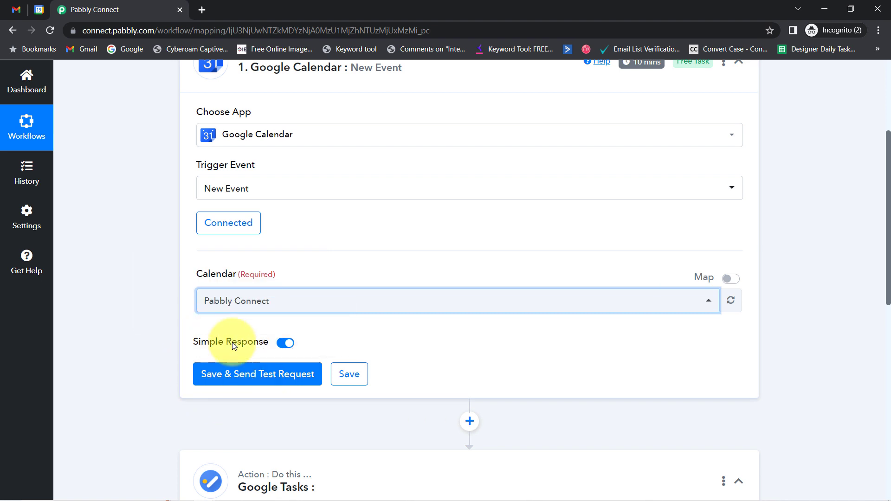
In Google Calendar, start a new event on May 27 titled "There is an Meeting with Team in Hotel Taj"
click(41, 8)
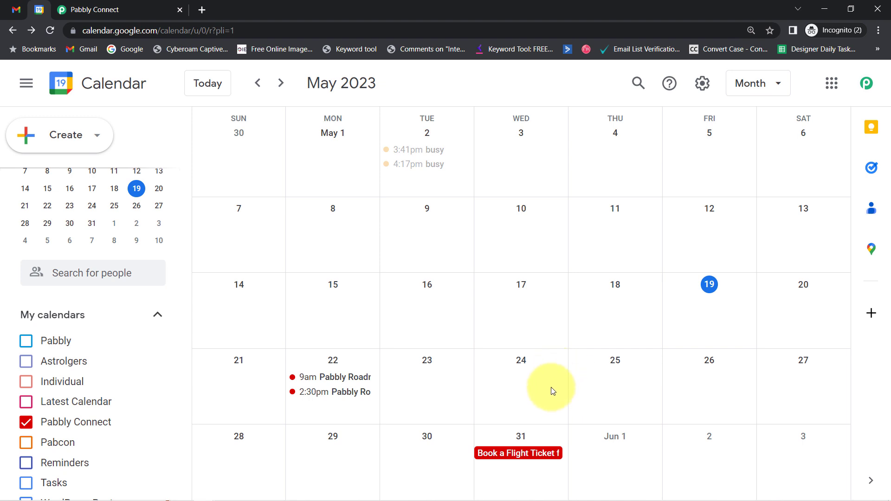
click(806, 370)
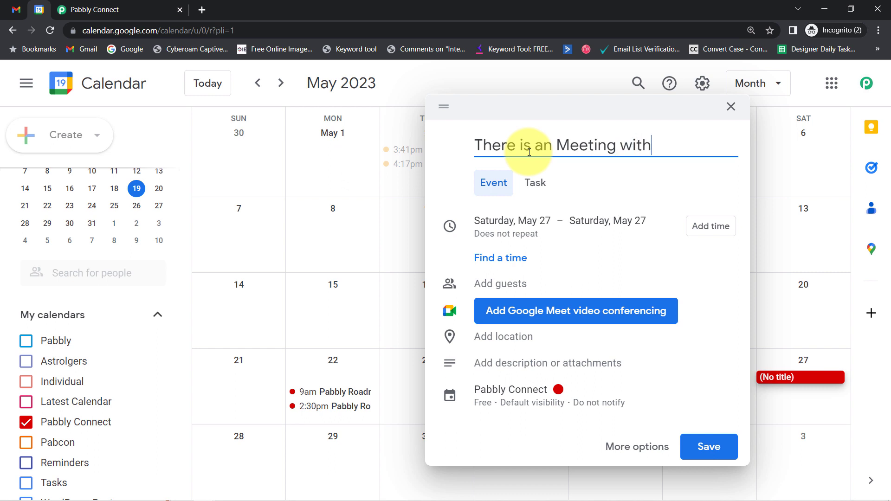
text(gtel Ta)
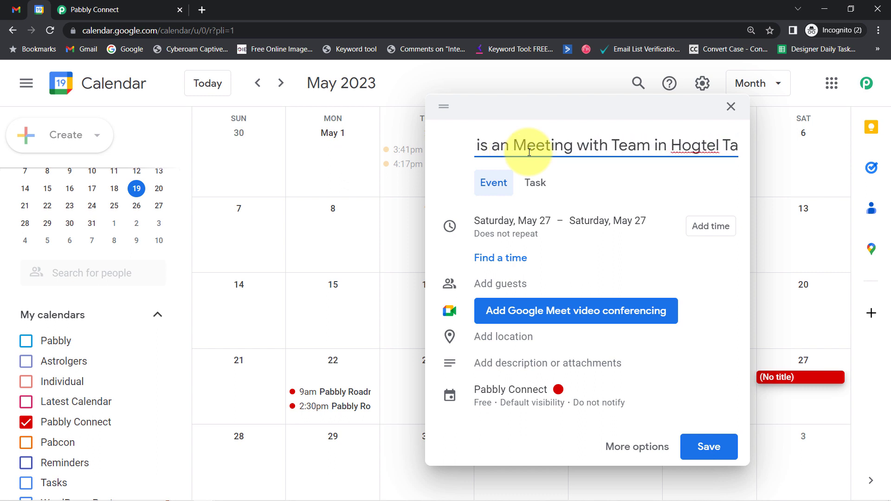
text(j)
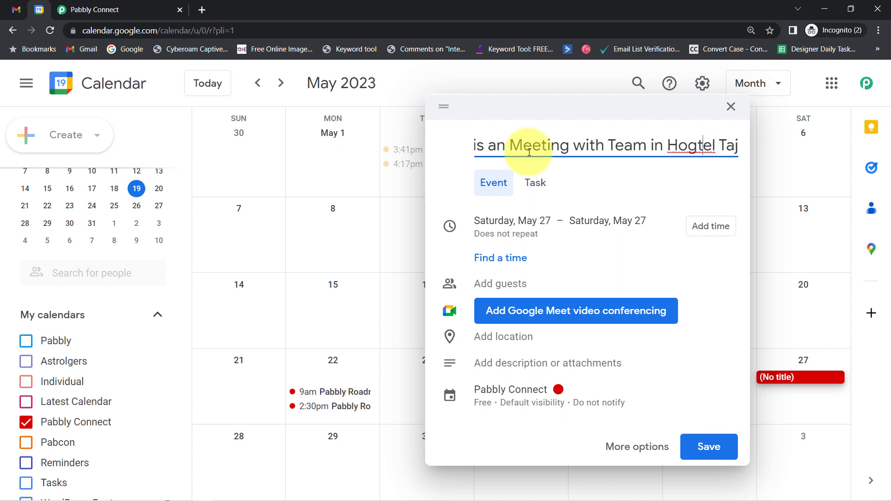
key(BackSpace)
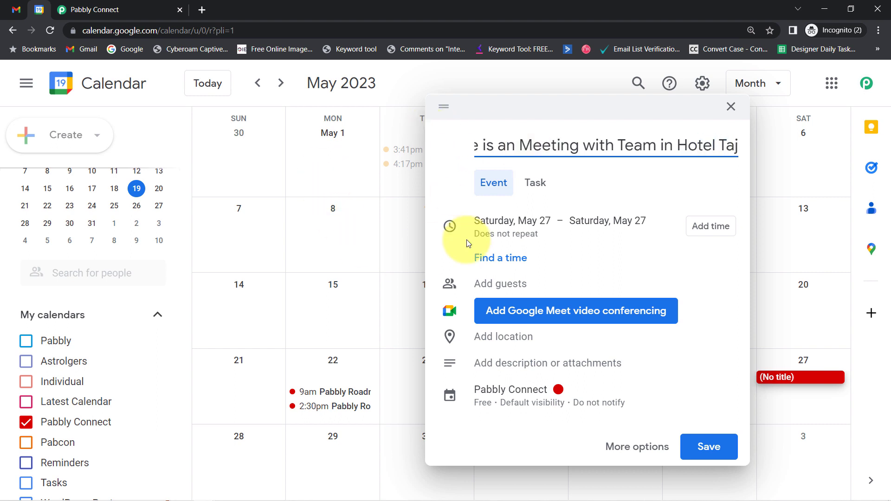
Add the description "Need to Book a Table" to the event, keep it all day on May 27, and save it
click(505, 370)
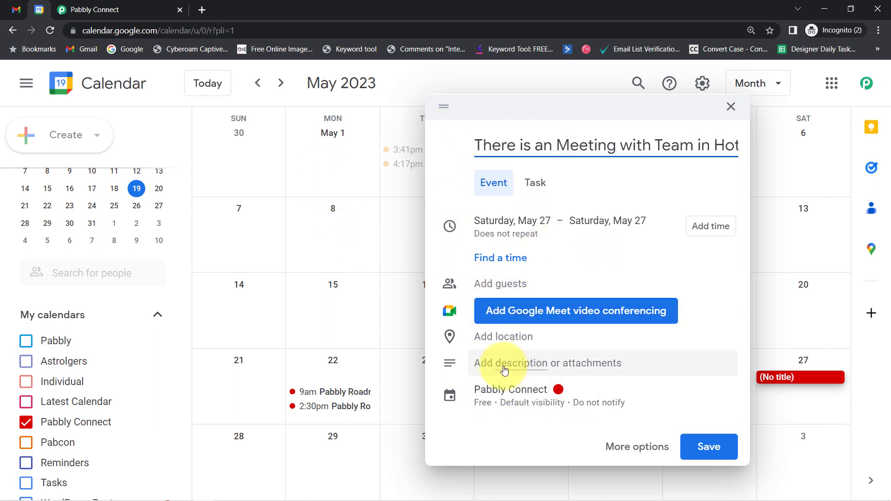
text(Need to Book a)
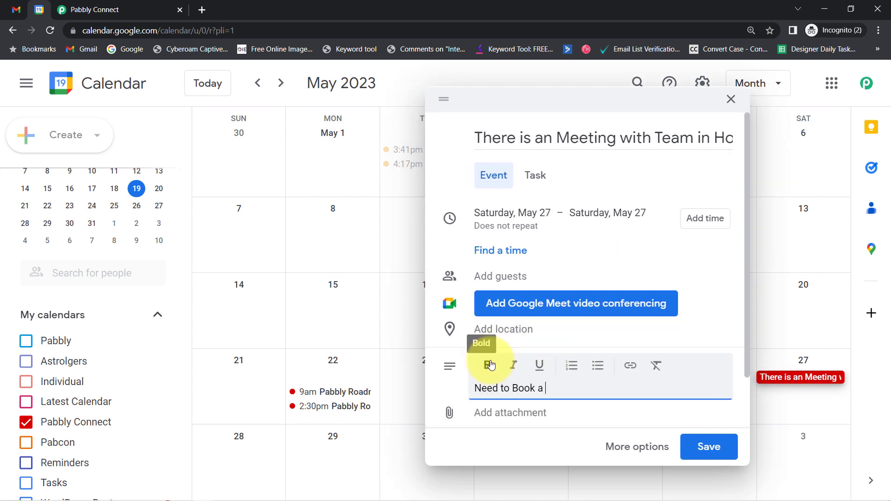
text( Table)
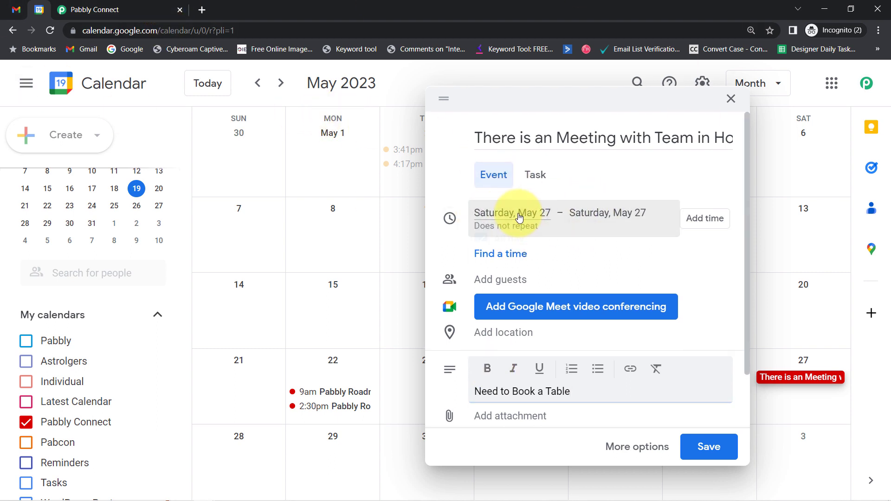
click(520, 213)
click(643, 334)
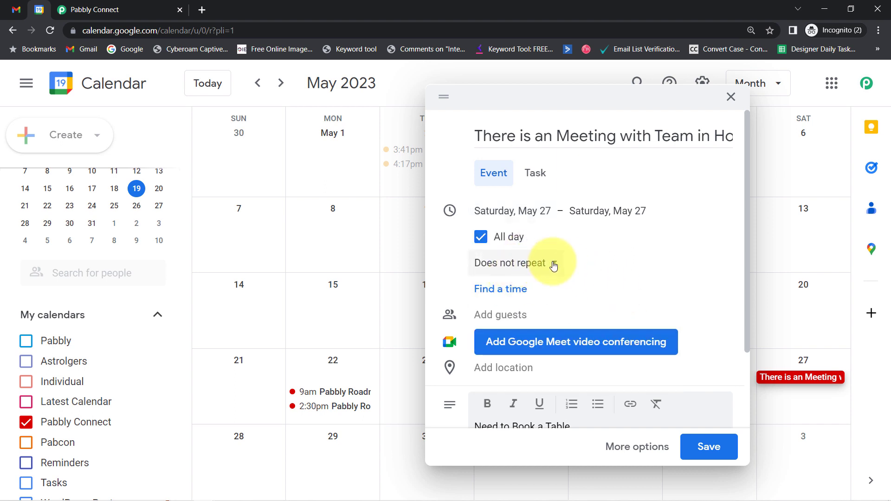
scroll(542, 357, down, 2)
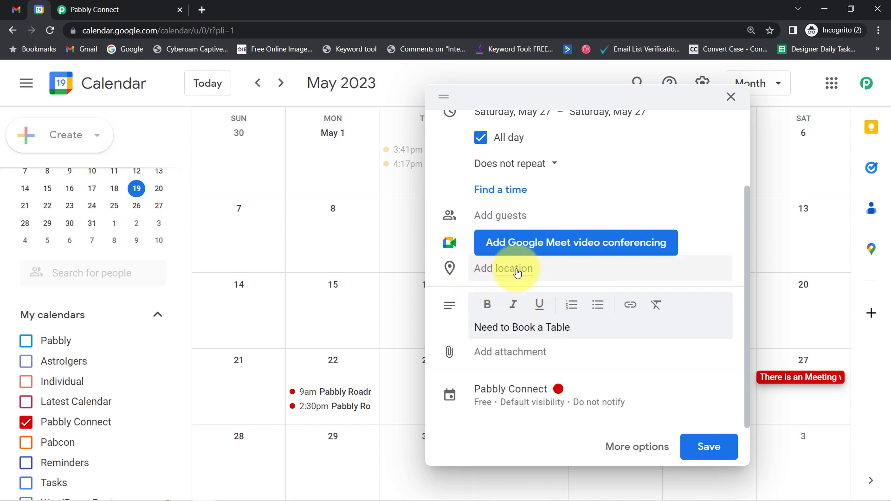
click(704, 447)
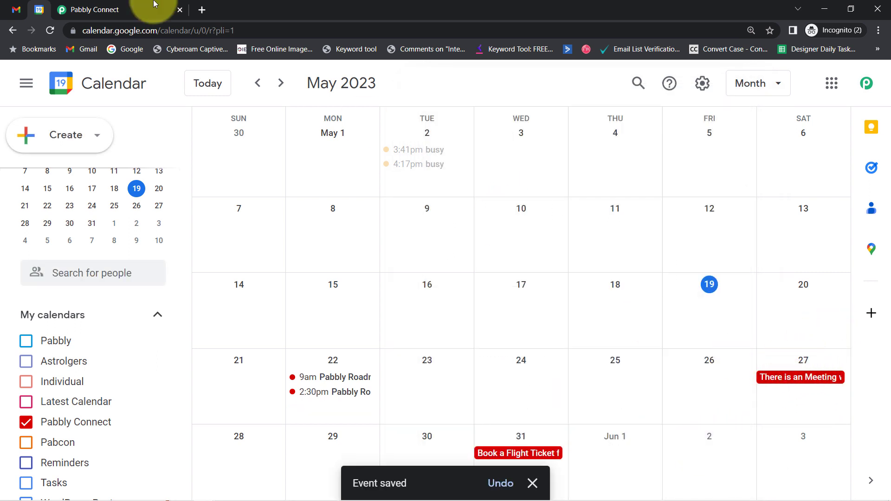
In Pabbly Connect, save the trigger with a test request and check the Summary, Start Date and Description in the response
click(139, 10)
click(221, 379)
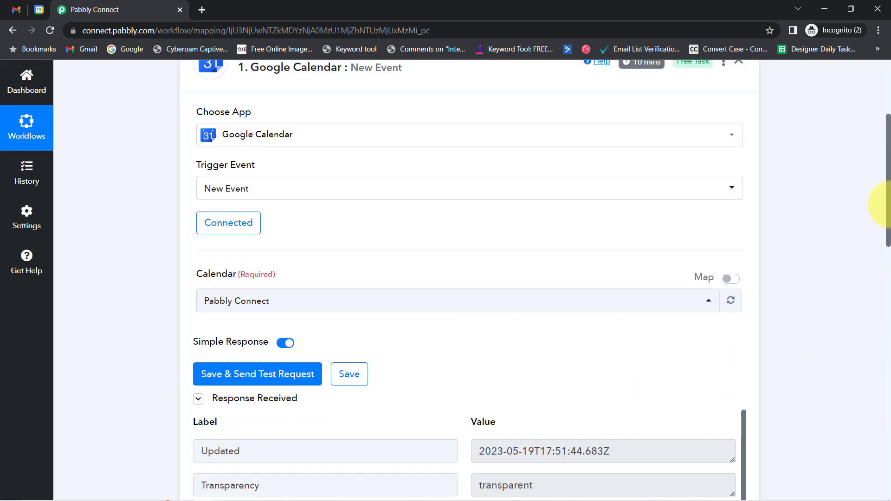
drag(889, 206, 889, 291)
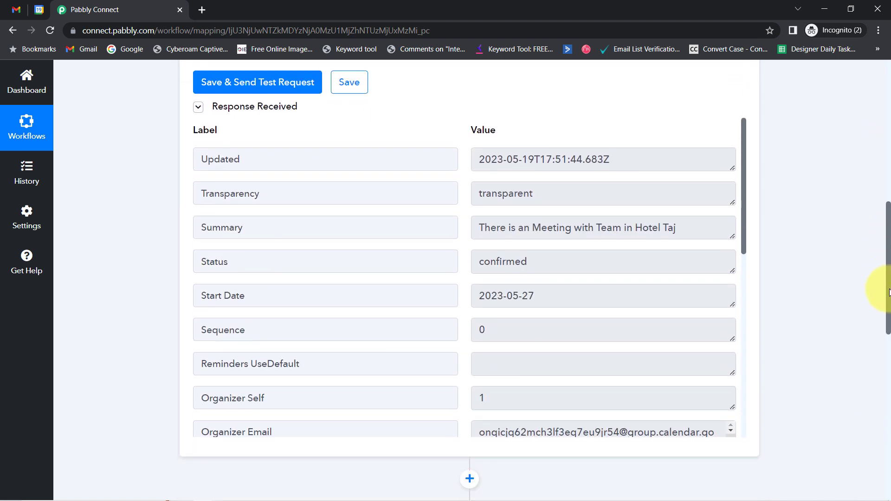
double_click(216, 228)
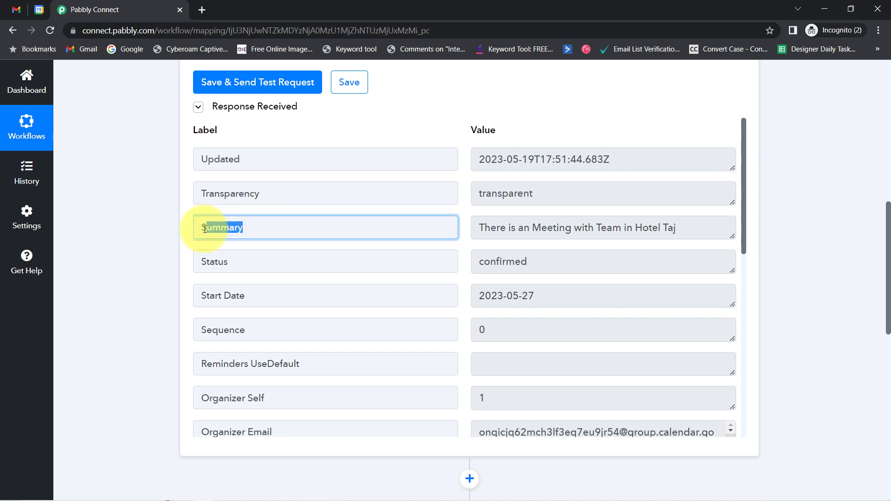
drag(507, 234, 631, 229)
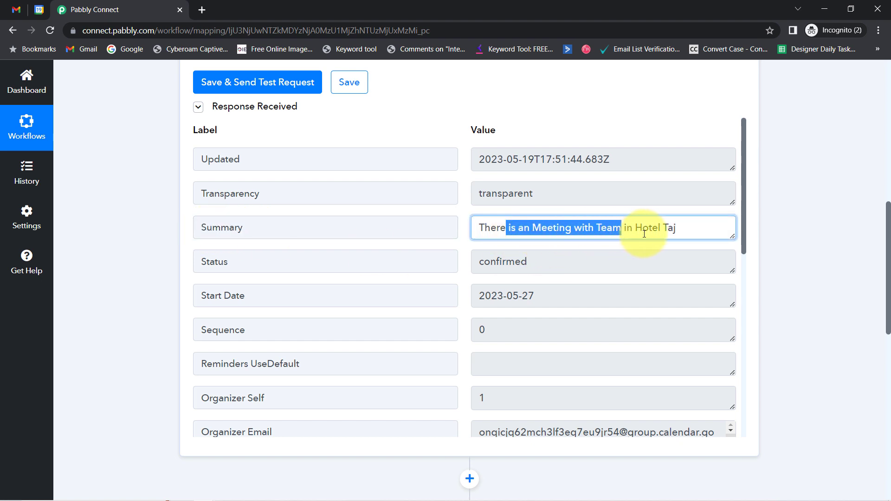
mouse_move(735, 235)
mouse_down()
mouse_move(728, 254)
mouse_move(720, 238)
mouse_up()
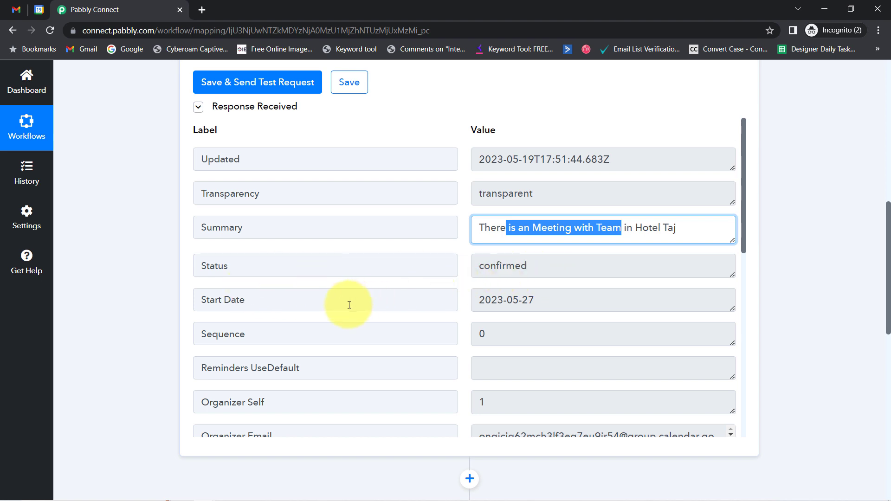
drag(539, 291, 508, 312)
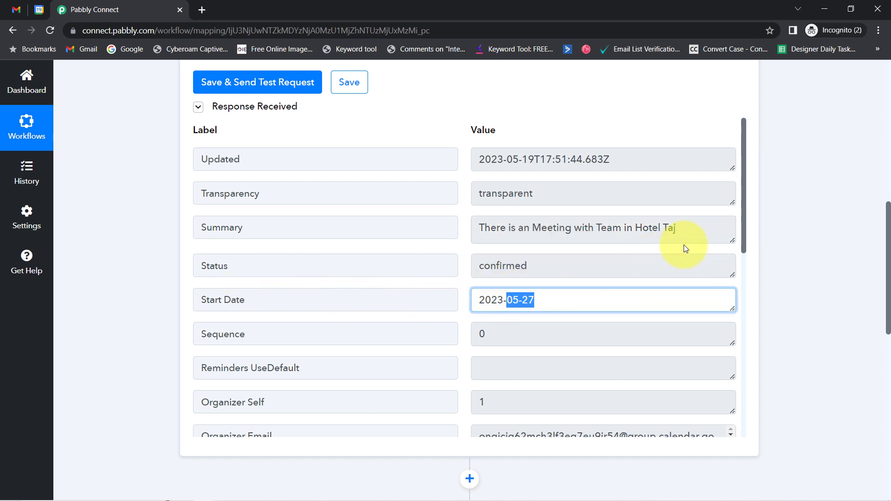
drag(743, 229, 735, 417)
drag(576, 354, 486, 348)
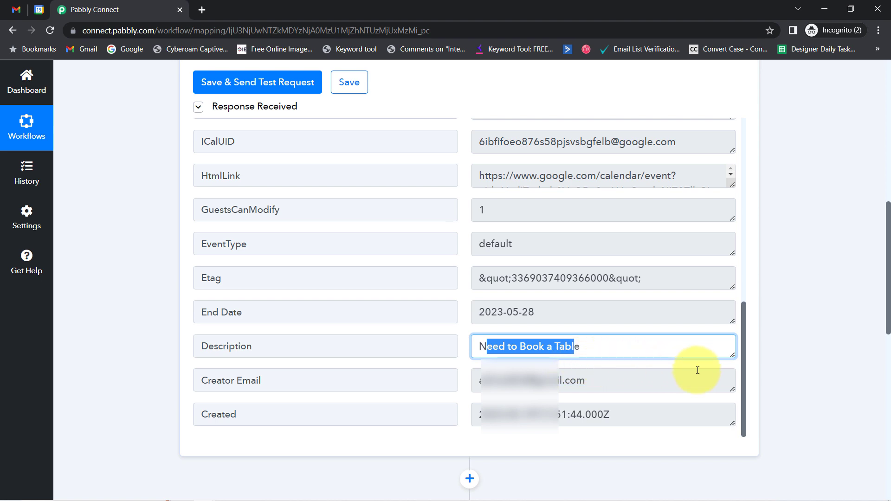
drag(742, 373, 732, 297)
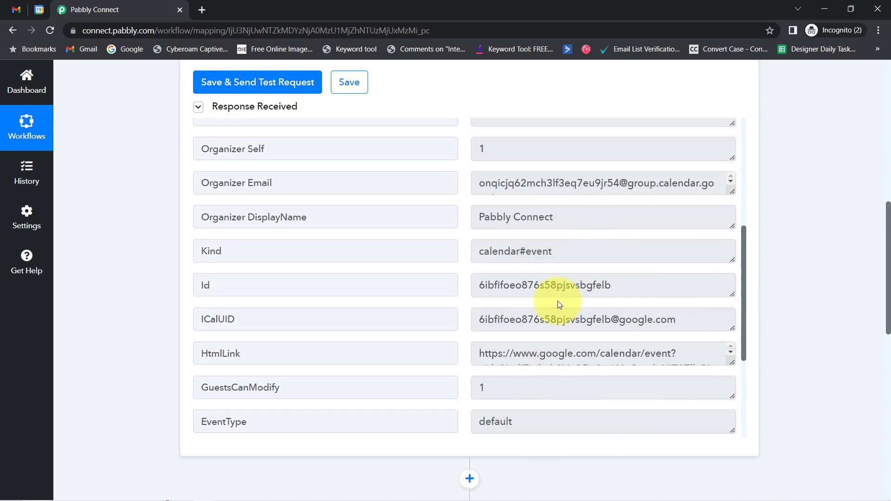
Look at the saved event in Google Calendar again and check how often the Pabbly Connect trigger looks for new data
click(39, 9)
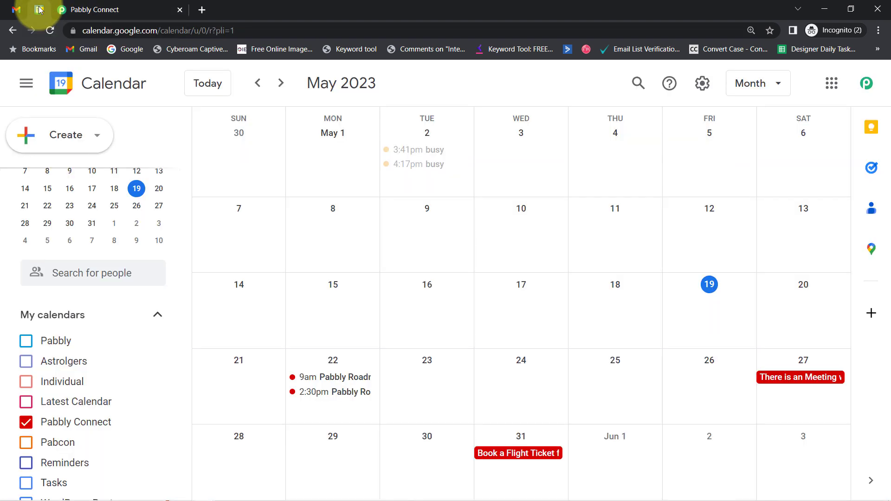
click(105, 9)
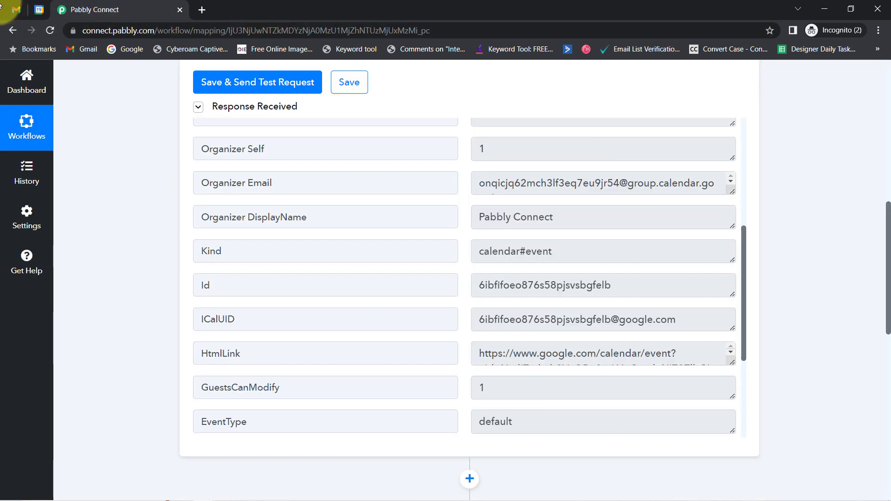
click(39, 9)
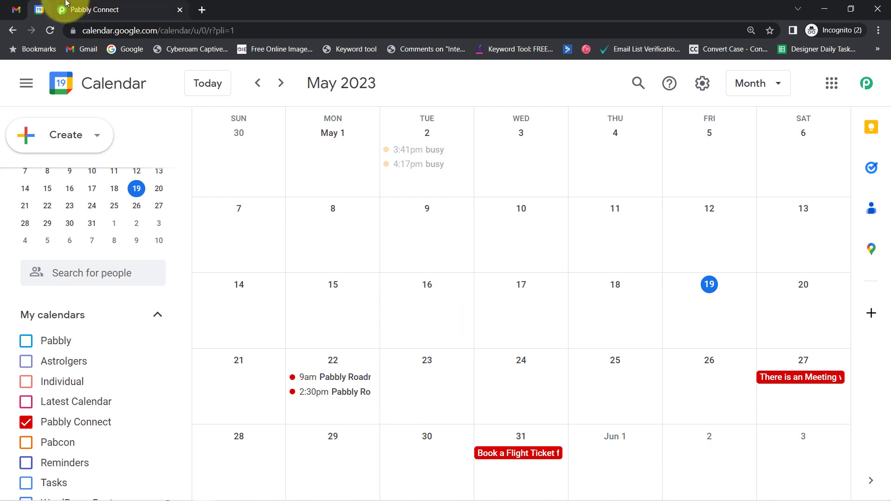
click(66, 6)
drag(887, 207, 864, 74)
mouse_move(636, 223)
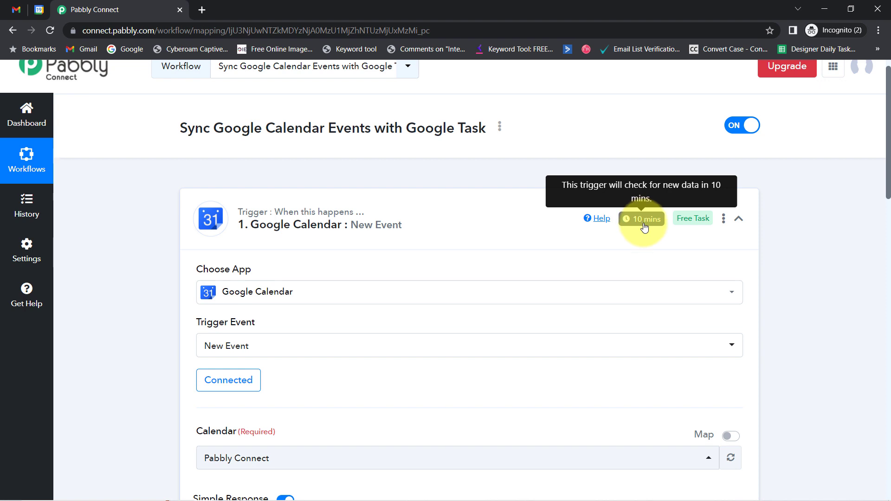
Set the Google Tasks action event to Create Task and open its account connection settings
drag(887, 169, 869, 433)
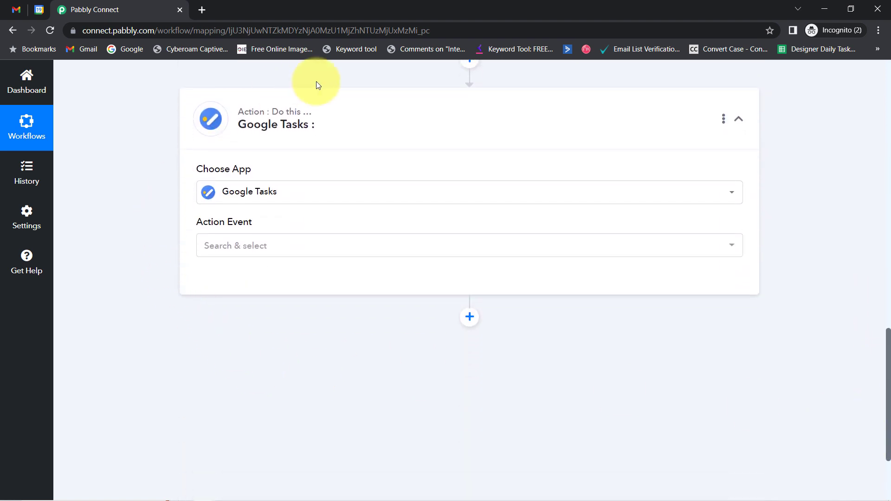
click(238, 247)
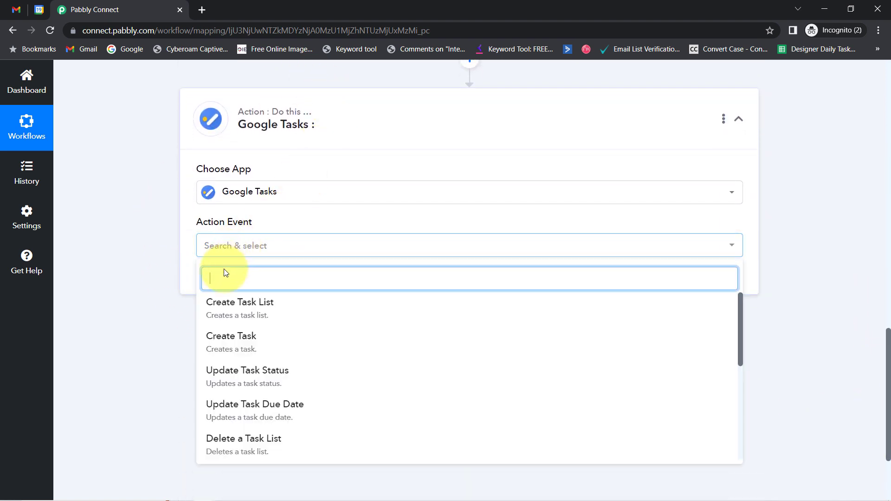
click(227, 344)
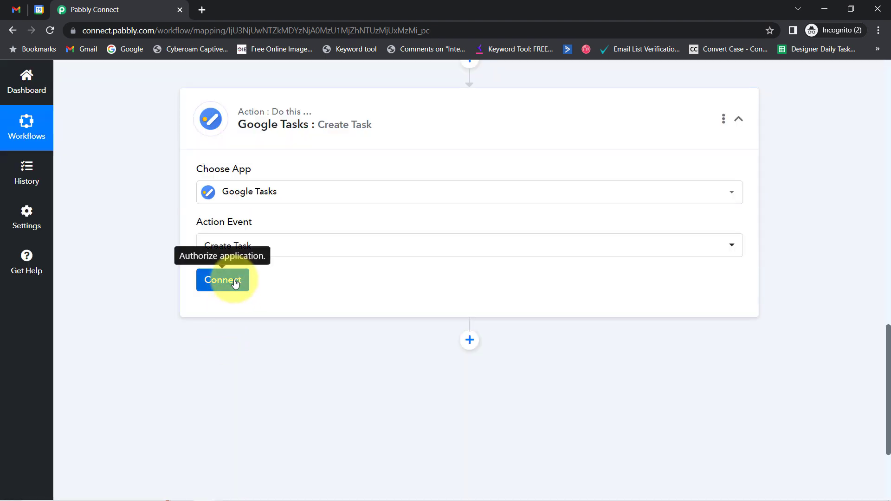
click(235, 283)
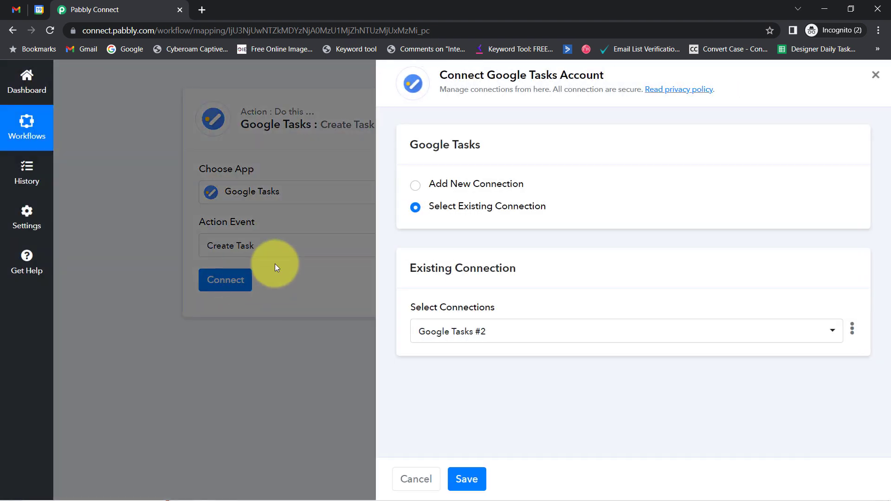
click(486, 185)
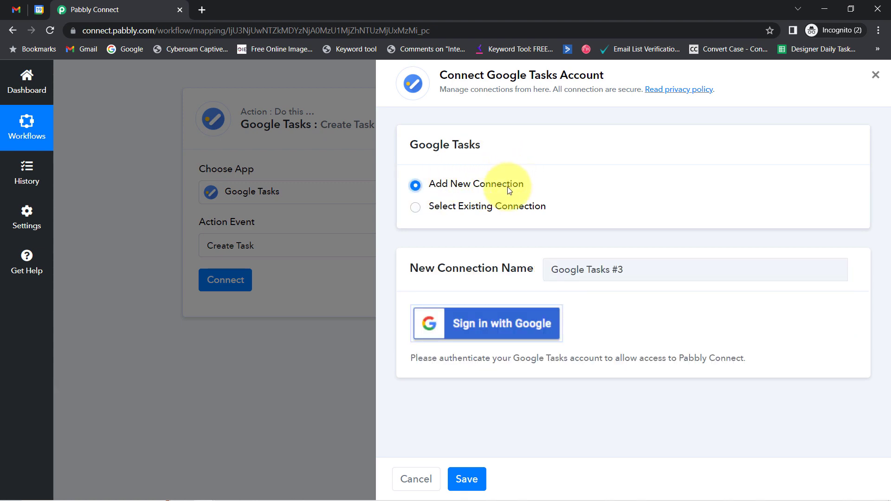
click(470, 334)
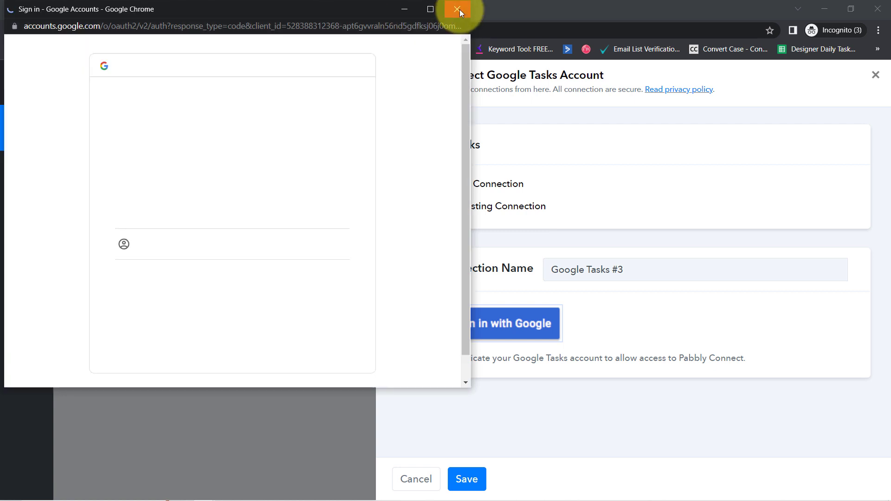
click(459, 10)
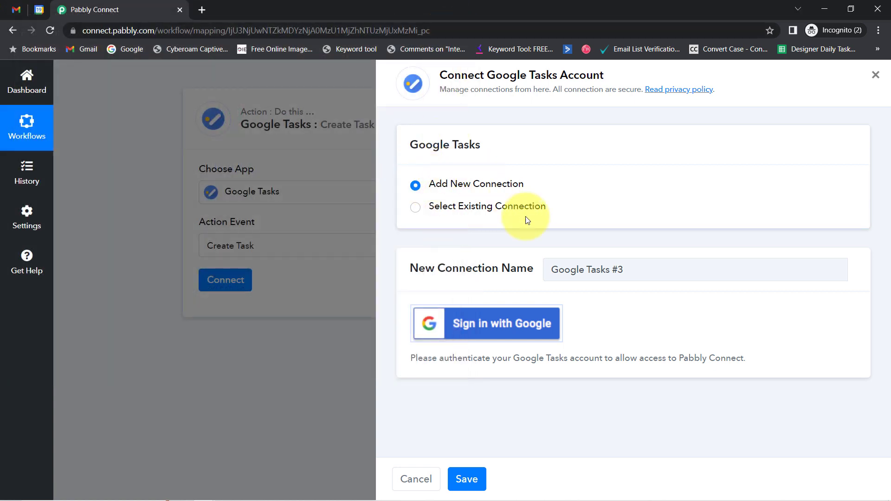
Connect the action through the existing connection Google Tasks #2 and save it
click(491, 207)
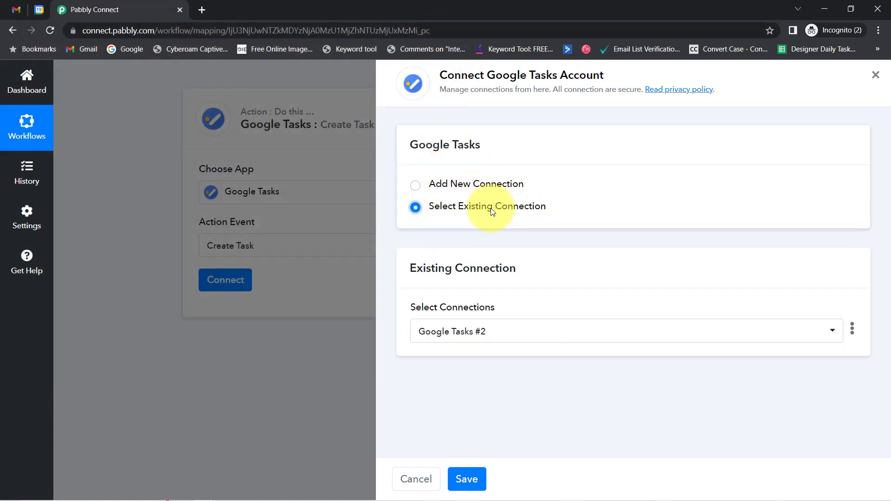
click(466, 480)
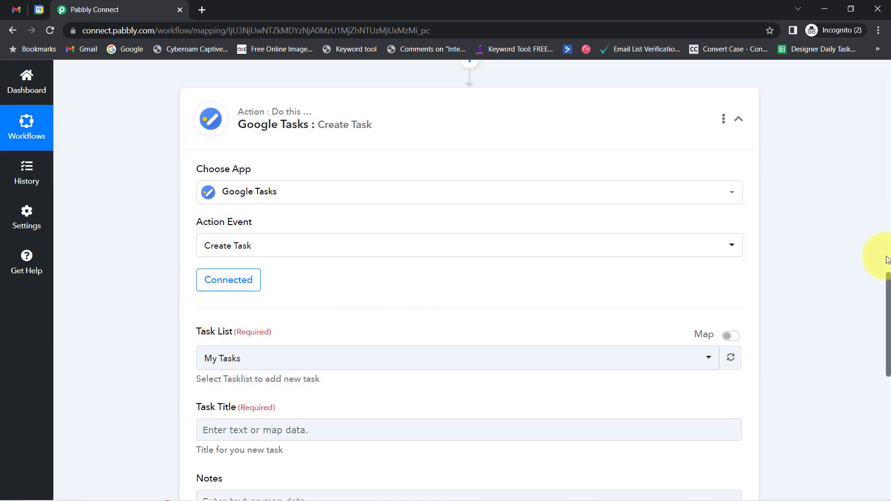
Check the available task lists in Google Tasks within Gmail, and set the Pabbly Connect action's Task List to Pabbly Team
scroll(886, 292, down, 3)
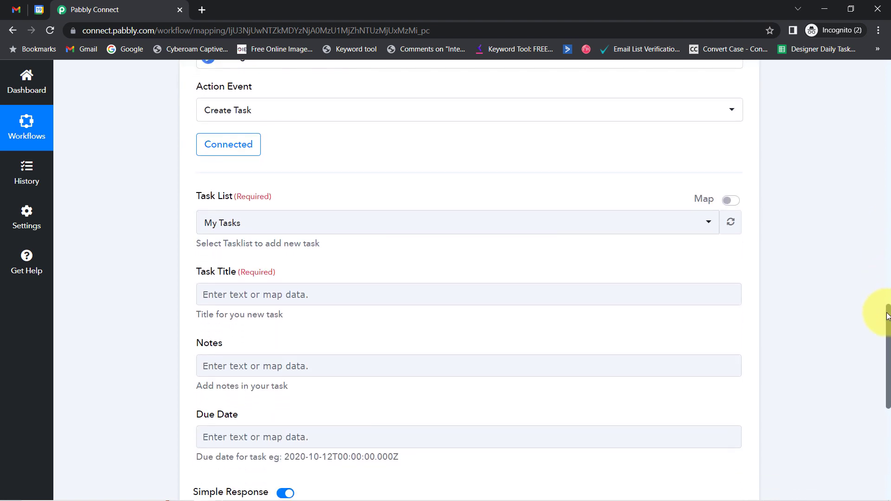
click(227, 226)
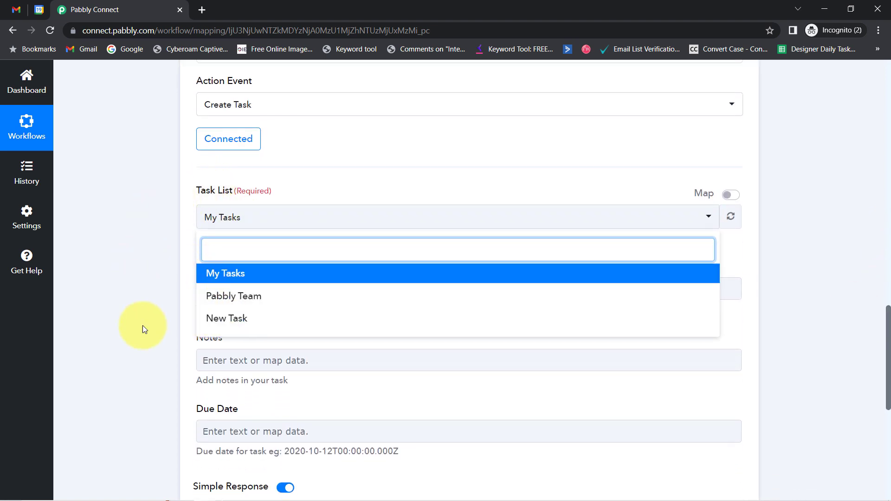
click(17, 9)
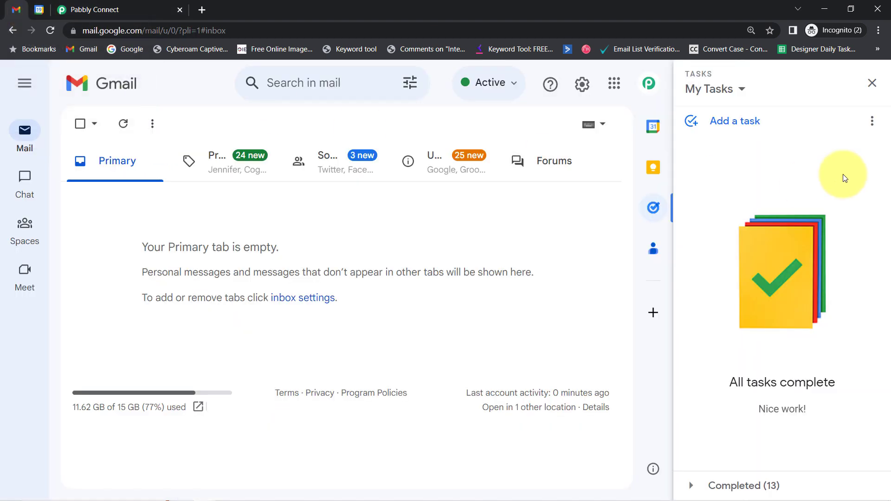
click(732, 88)
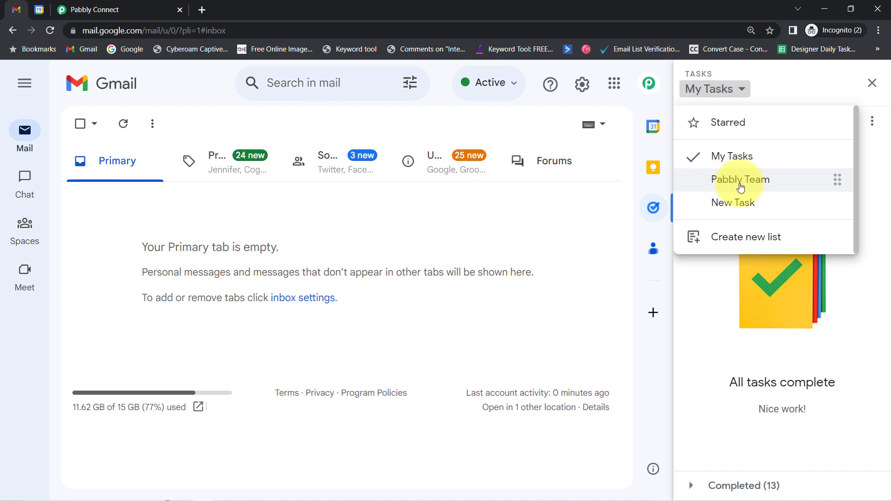
click(77, 6)
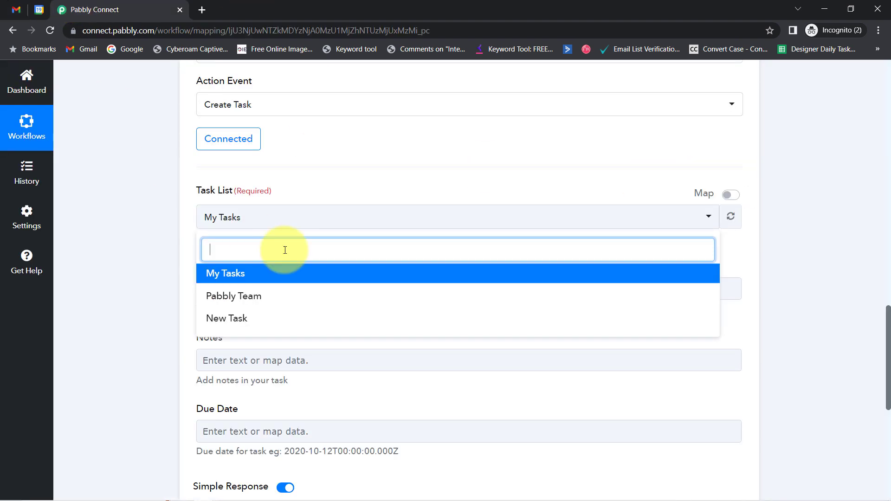
click(228, 297)
Map the Summary from the Google Calendar: New Event step into the Task Title
drag(196, 266, 237, 267)
drag(887, 322, 887, 346)
click(210, 192)
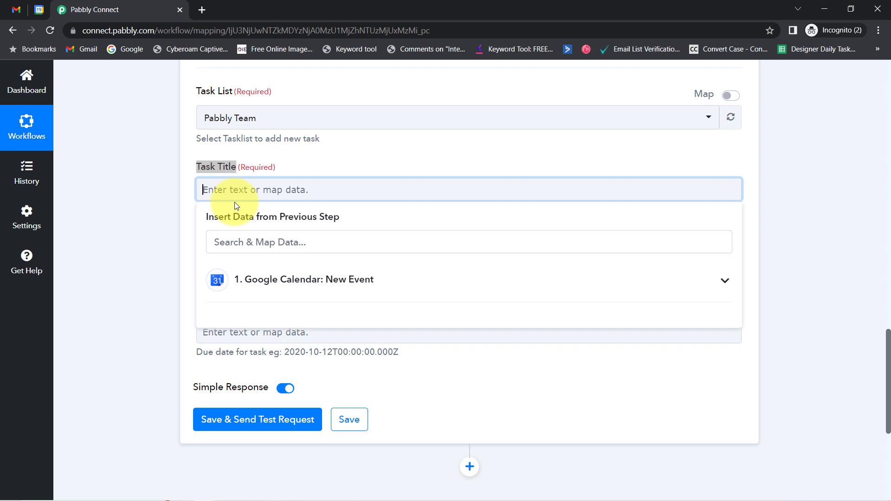
click(185, 249)
click(362, 262)
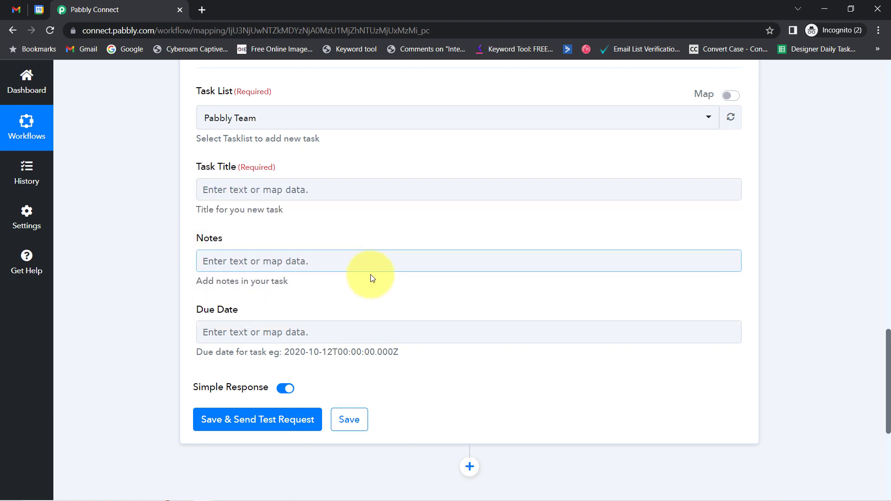
mouse_move(889, 345)
mouse_down()
mouse_move(884, 190)
mouse_move(880, 357)
mouse_up()
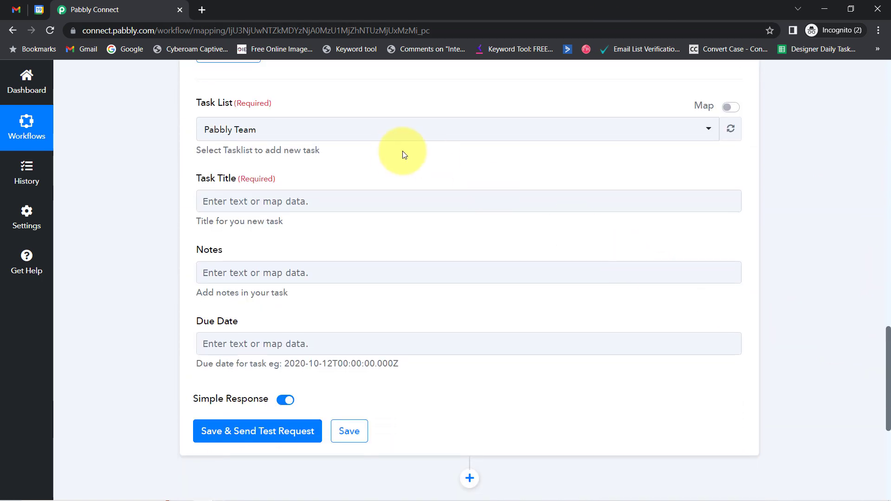
click(256, 200)
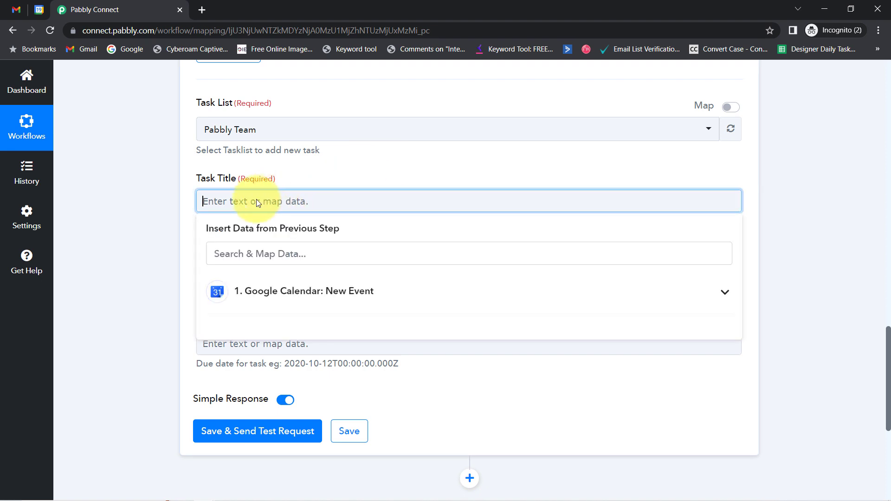
click(288, 301)
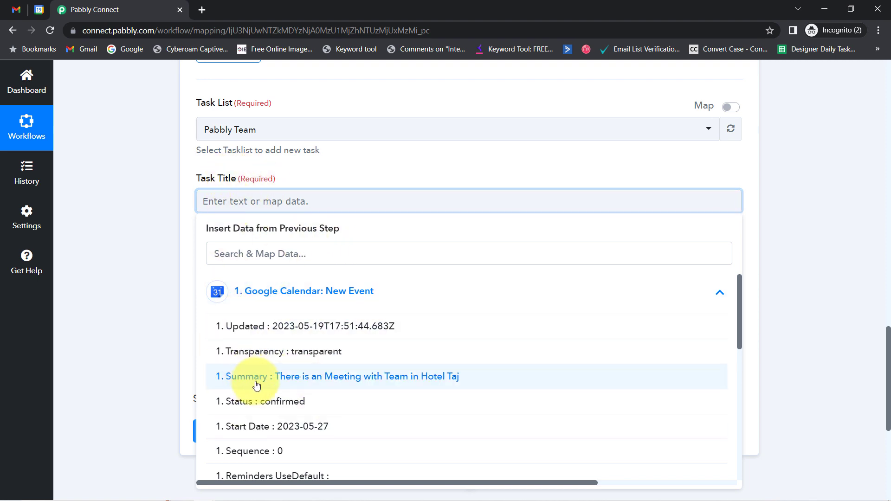
click(349, 378)
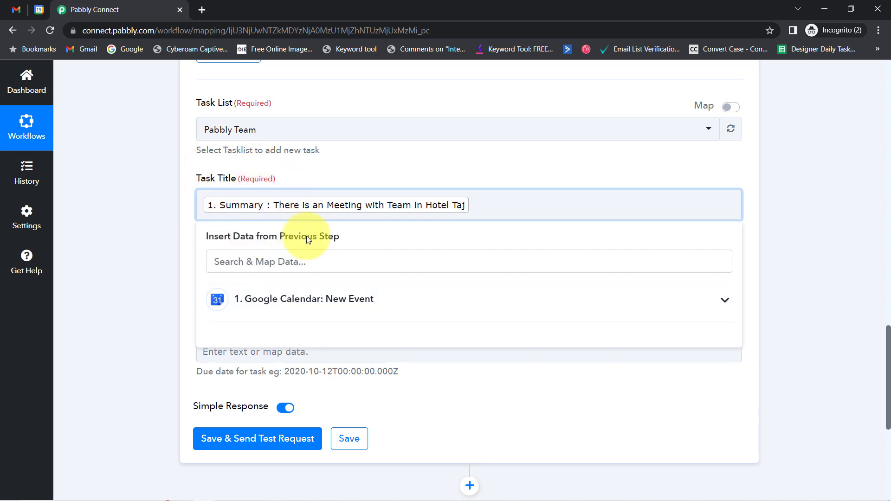
click(168, 217)
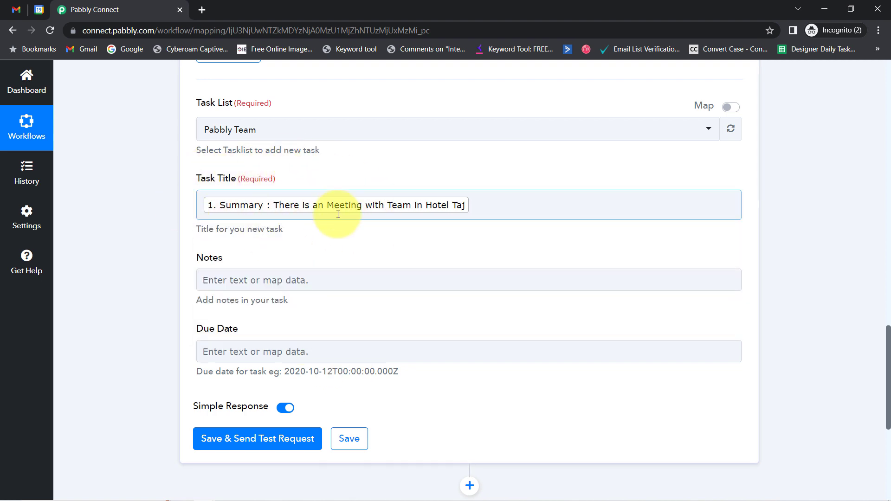
Find the event's Description in the Google Calendar data by searching for "des" and map it into the task's Notes
click(223, 278)
click(241, 333)
text(des)
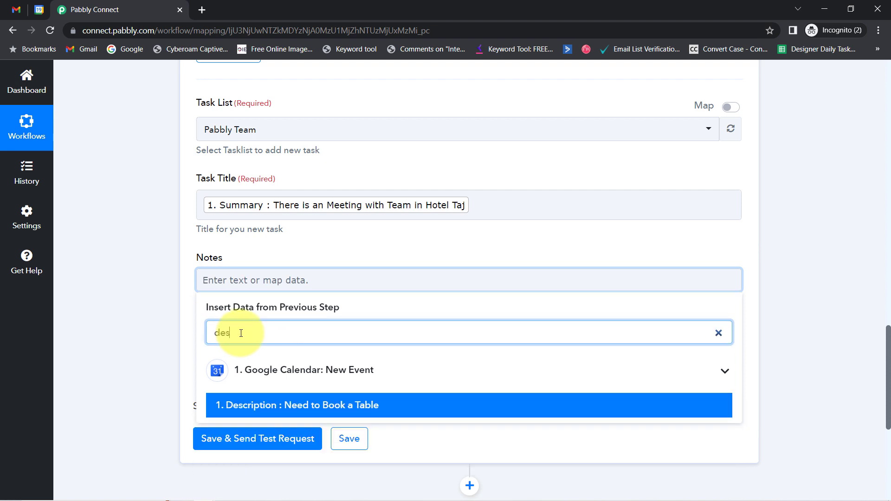
click(266, 407)
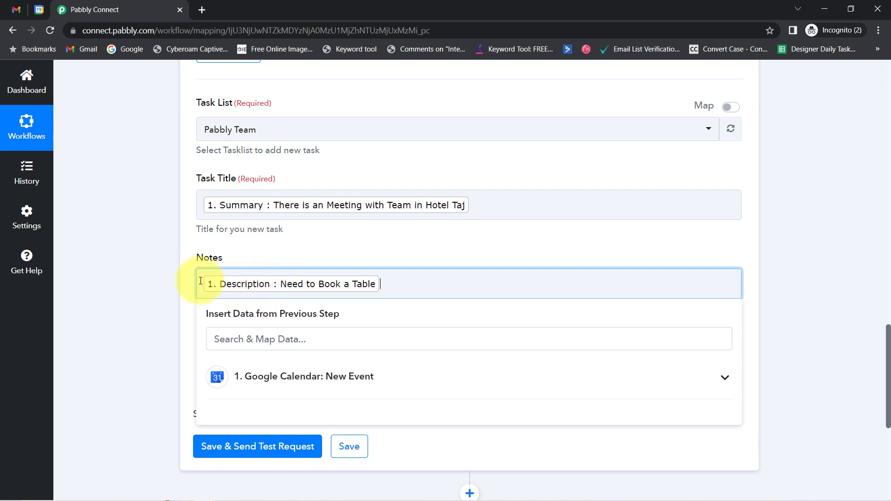
click(180, 281)
Map the event's Start Date from the Google Calendar step into the task's Due Date
drag(888, 352, 888, 383)
click(255, 234)
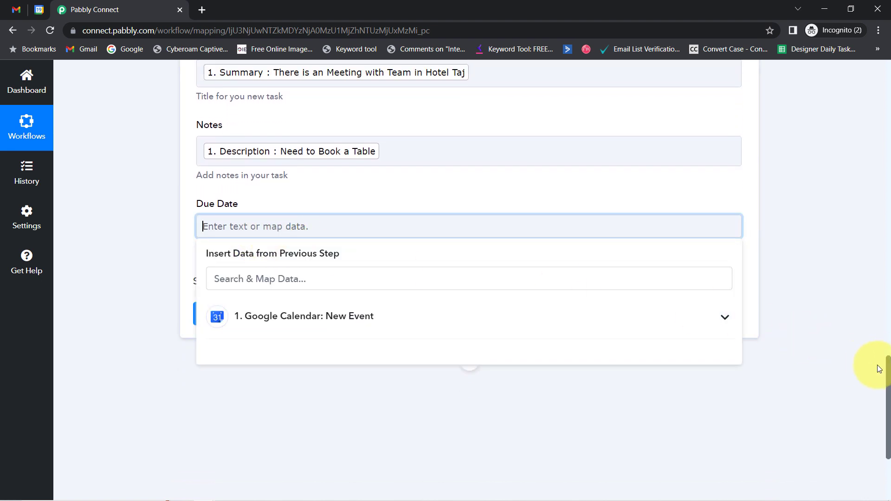
click(705, 324)
drag(740, 317, 735, 353)
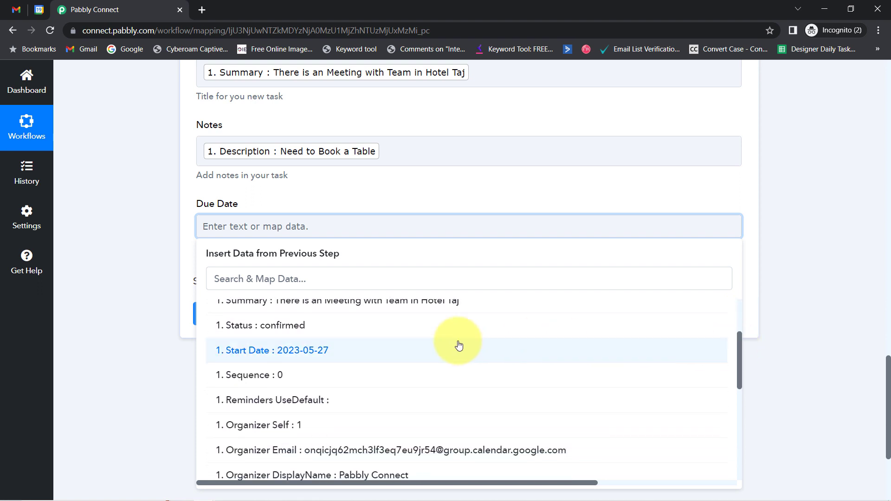
click(297, 351)
click(135, 235)
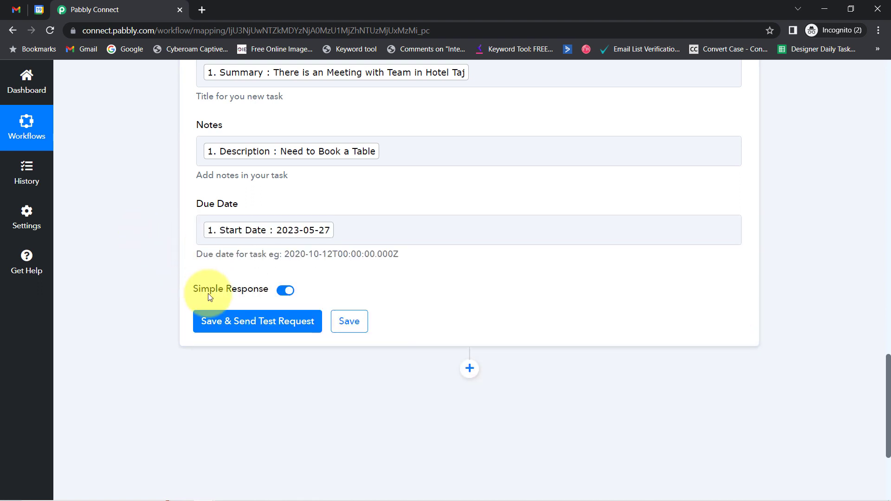
Save the Google Tasks action with a test request, and check the response details and the example format for the Due Date
click(227, 322)
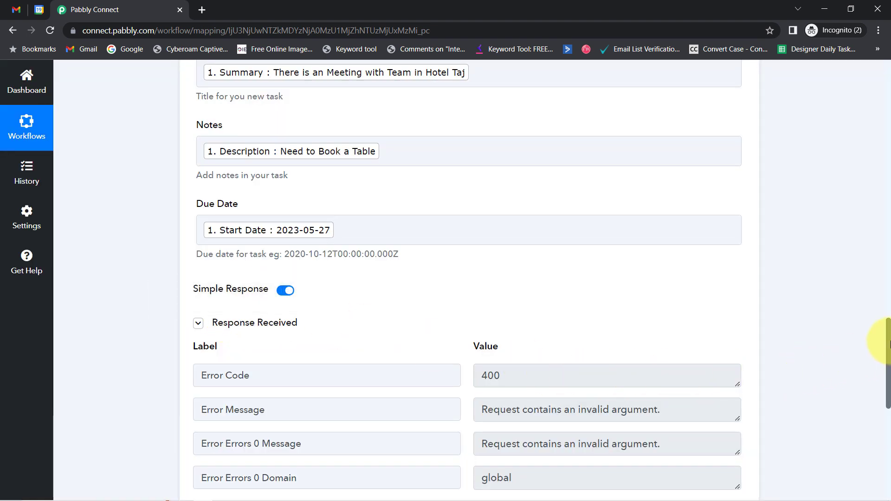
scroll(888, 342, down, 2)
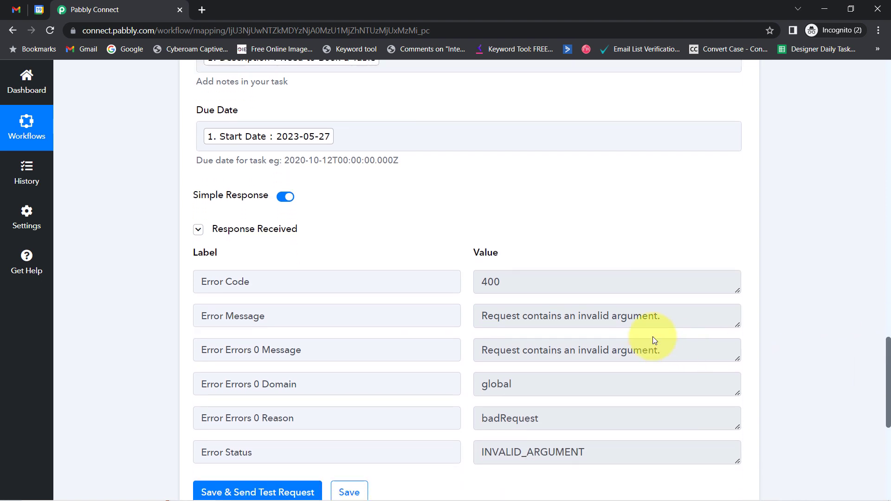
click(516, 273)
double_click(484, 279)
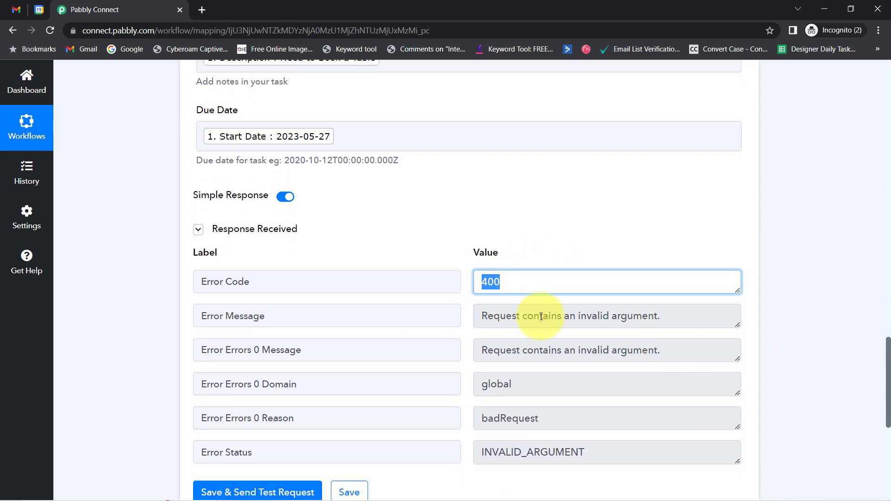
drag(513, 322, 625, 323)
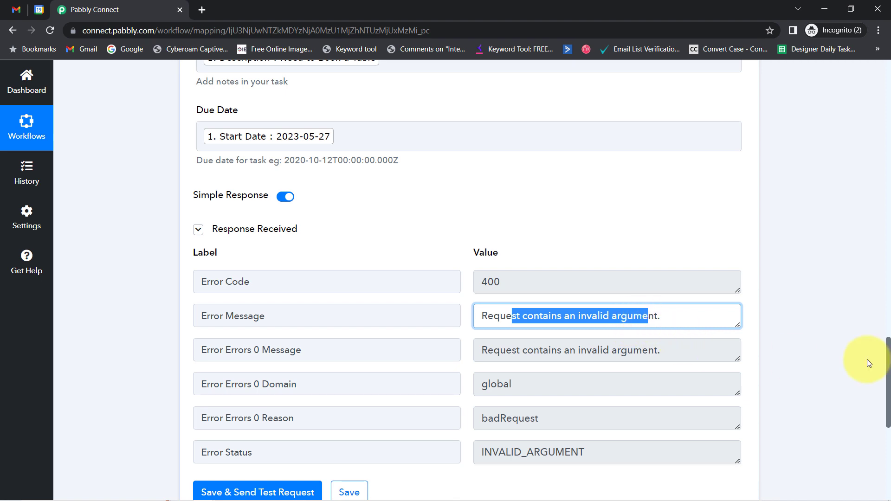
drag(888, 378, 885, 358)
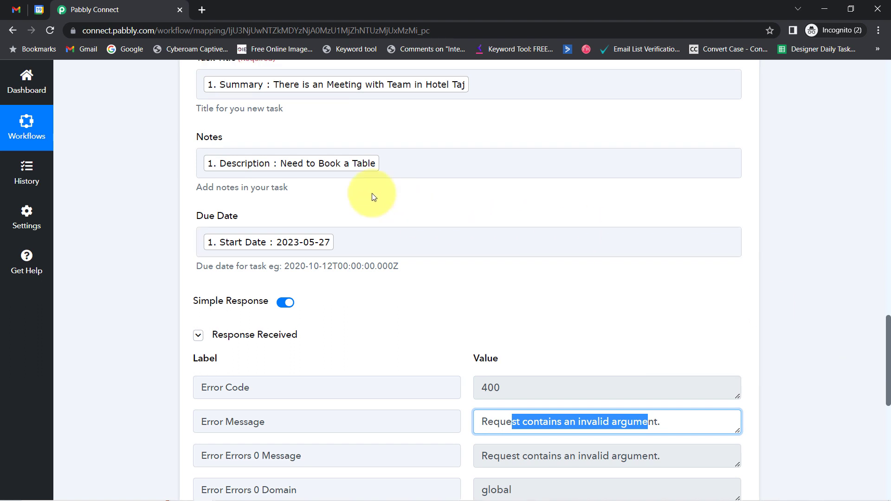
drag(197, 221, 274, 268)
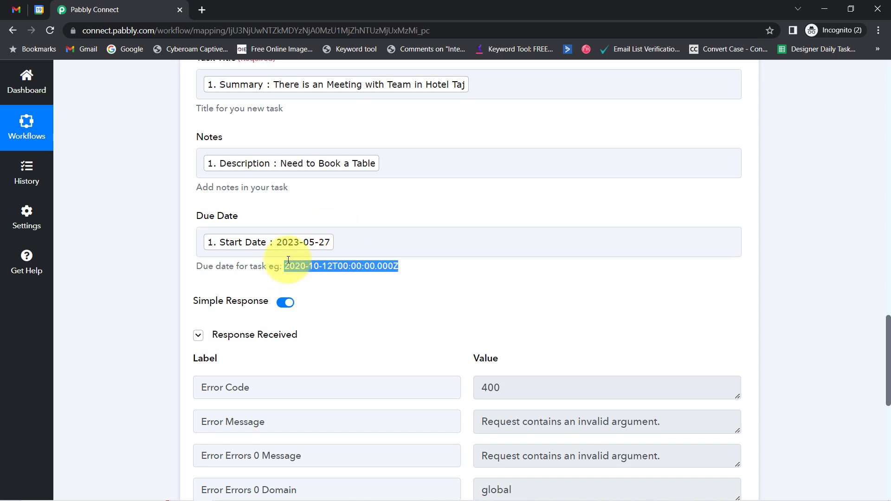
click(155, 262)
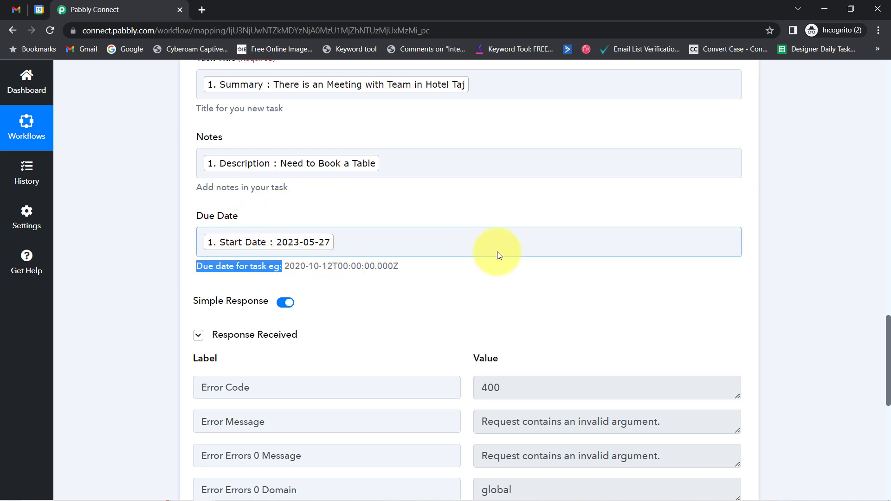
drag(497, 260, 284, 266)
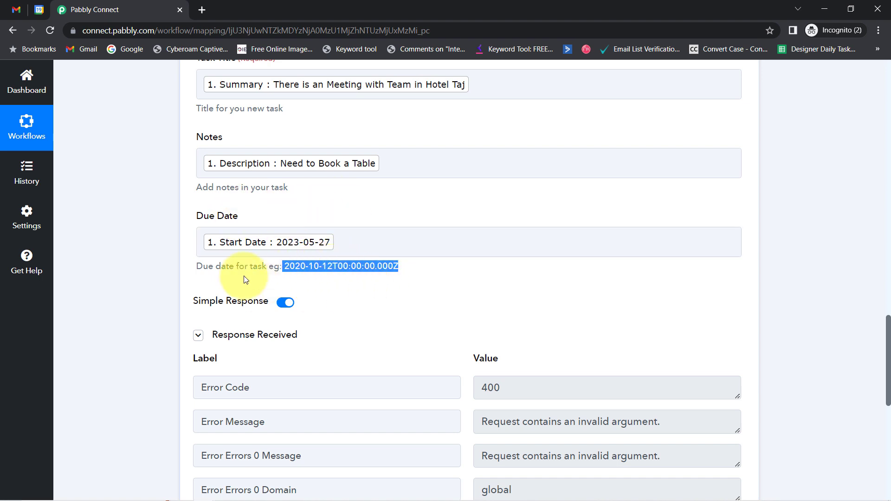
Insert a Date/Time Formatter by Pabbly action between the Google Calendar trigger and the Google Tasks action
drag(889, 359, 877, 264)
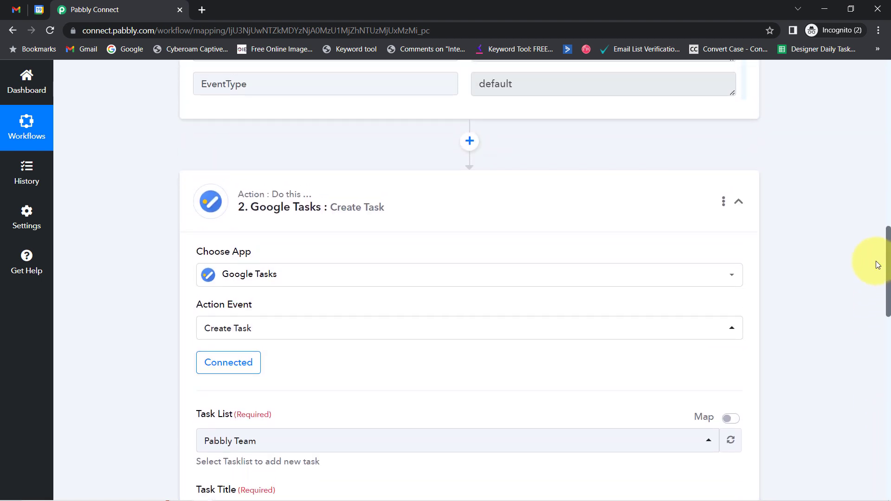
scroll(571, 170, up, 1)
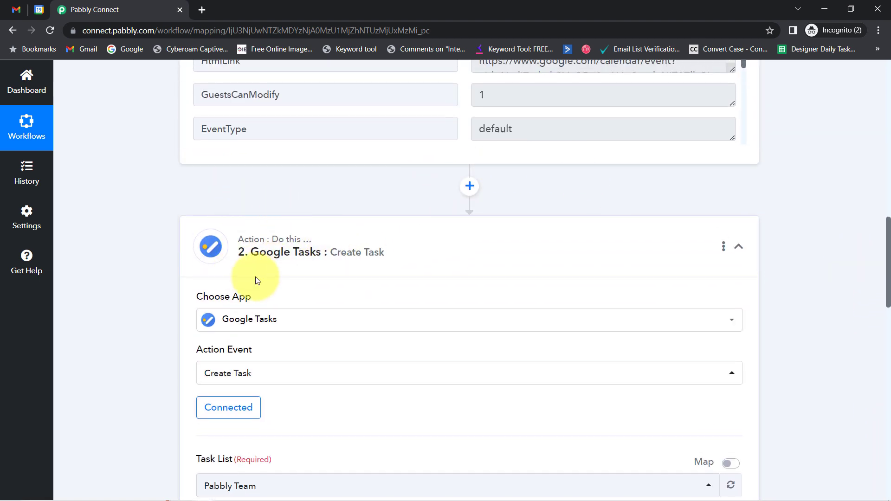
click(469, 186)
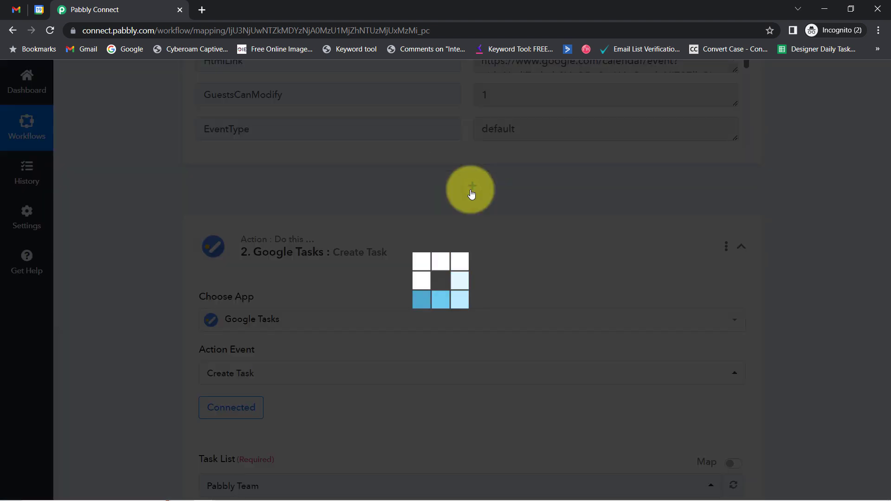
click(238, 324)
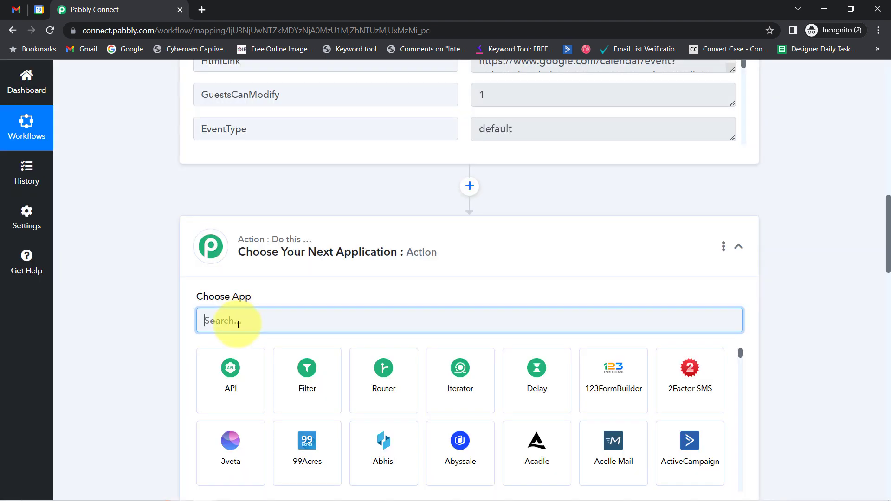
text(date)
click(225, 369)
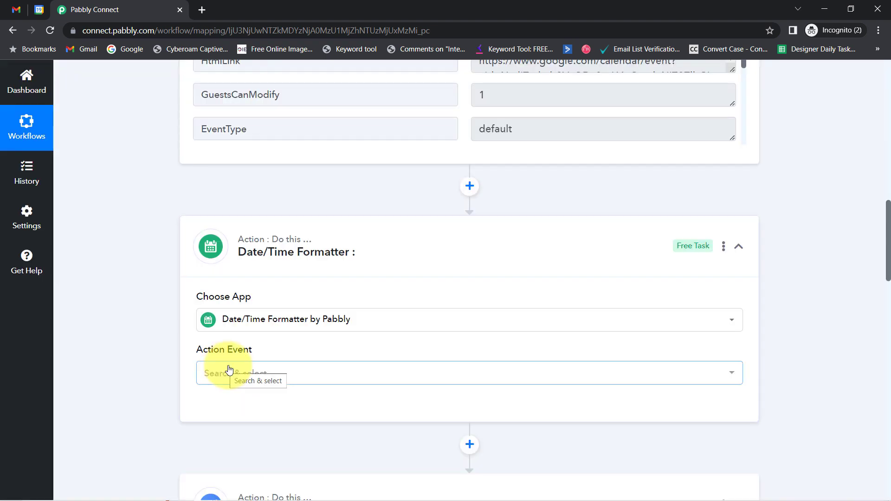
Set the formatter's action event to Format Date with Time Zone and connect it
click(228, 372)
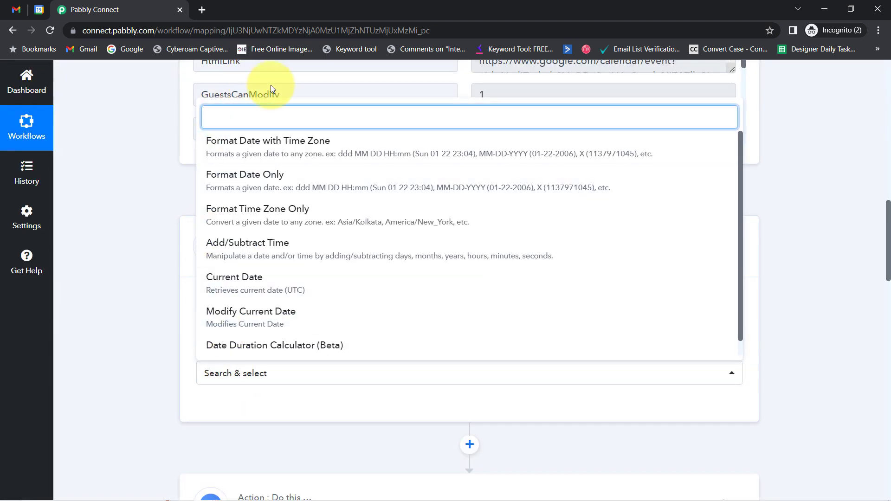
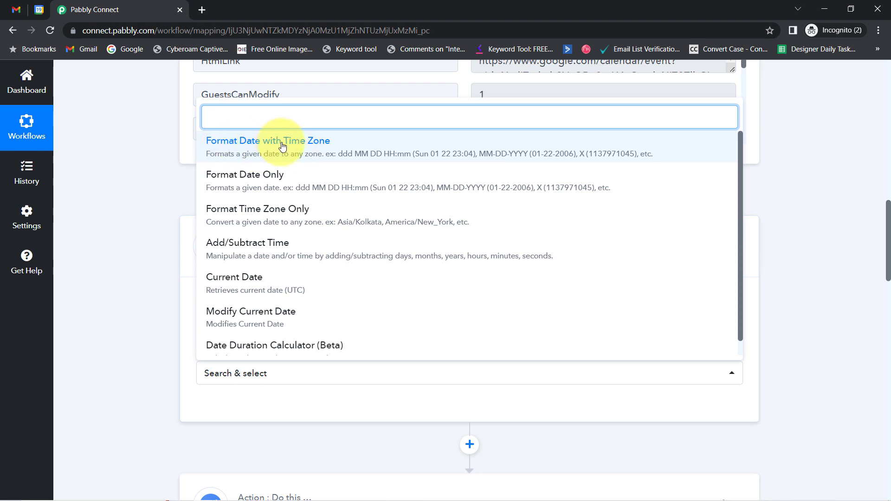
click(285, 144)
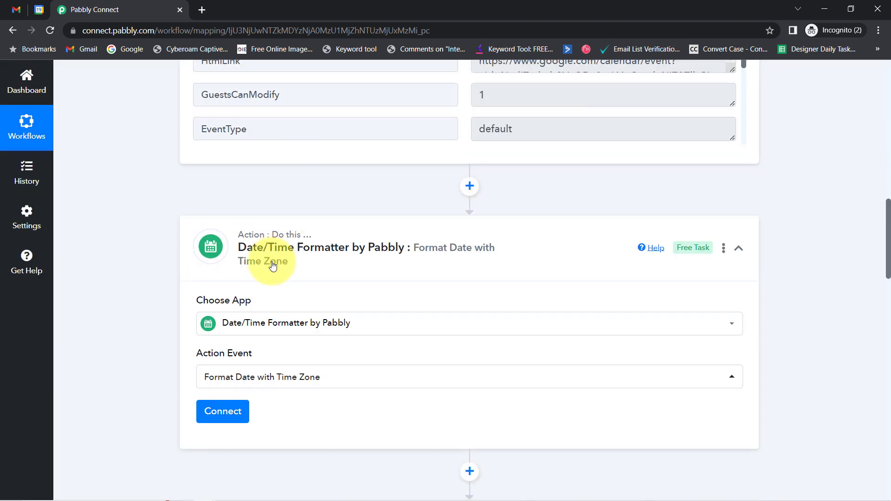
click(235, 412)
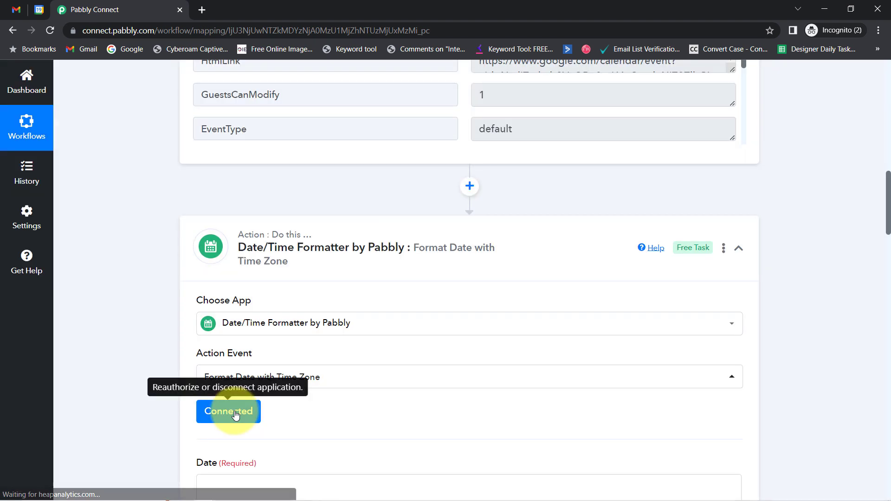
drag(887, 224, 887, 271)
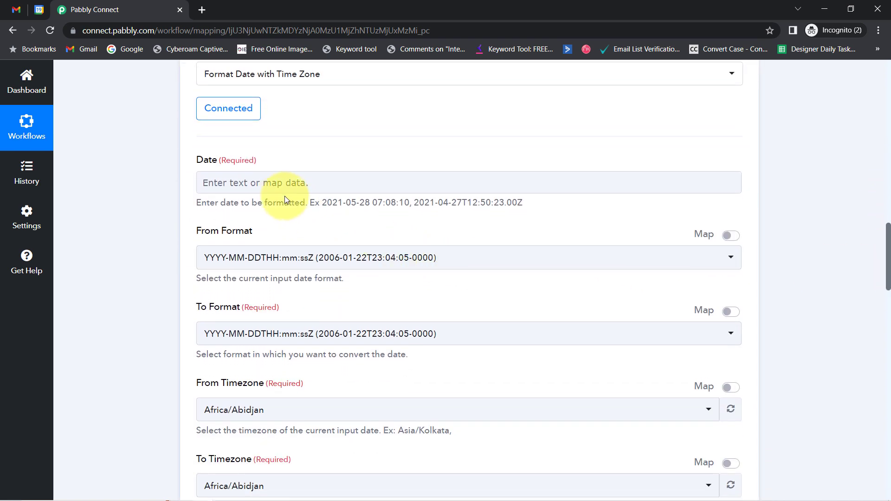
Map the event's Start Date from the Google Calendar trigger into the formatter's Date field
click(248, 185)
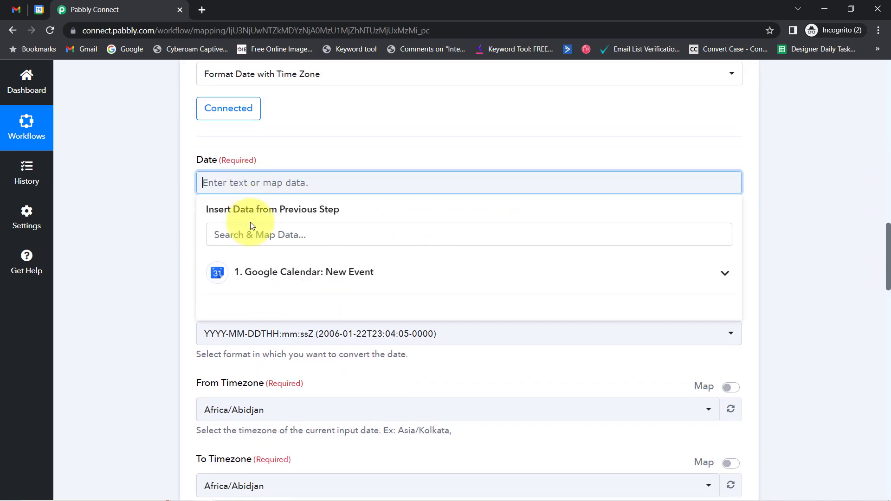
click(260, 270)
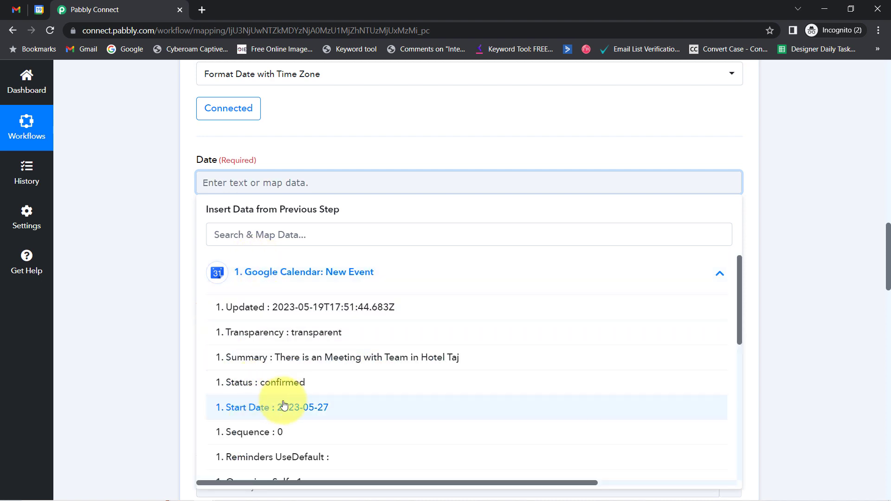
click(304, 410)
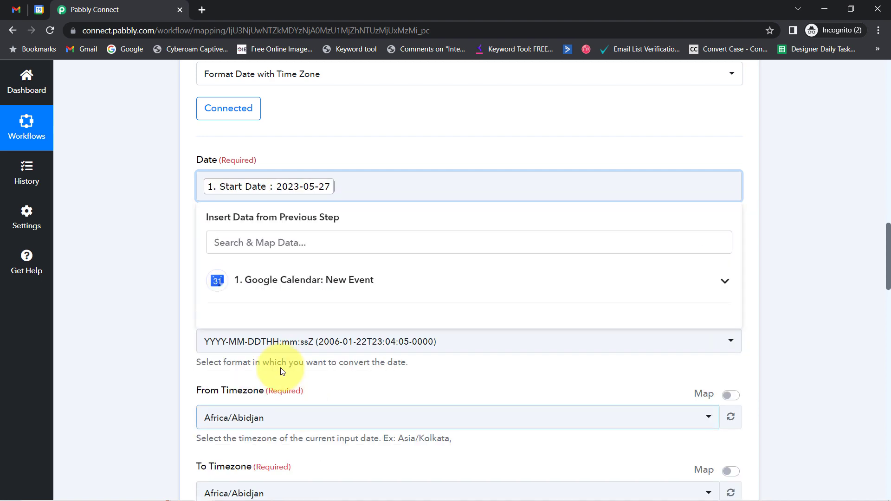
click(118, 190)
Set the formatter's From Format to YYYY-MM-DD (2006-01-22)
drag(201, 242, 244, 242)
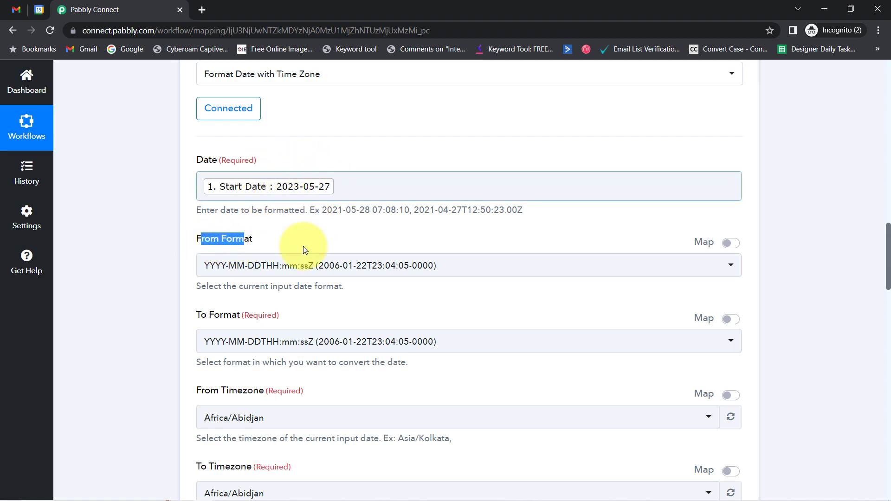
click(238, 265)
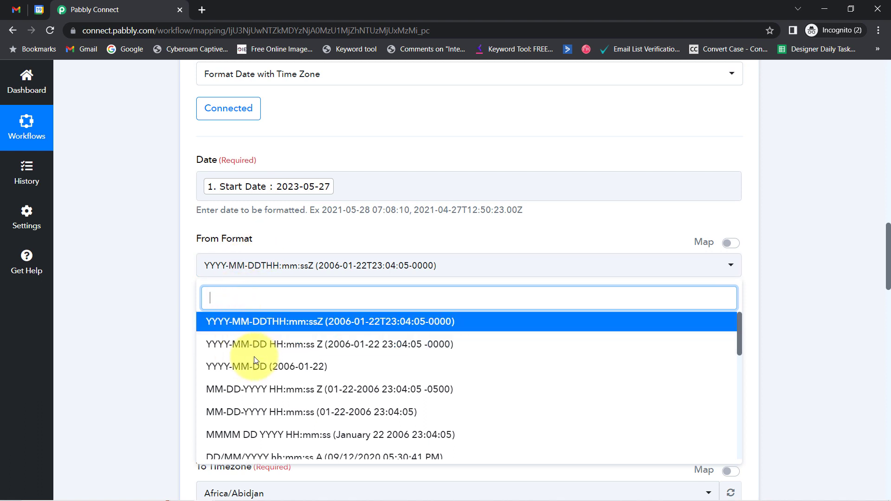
click(270, 373)
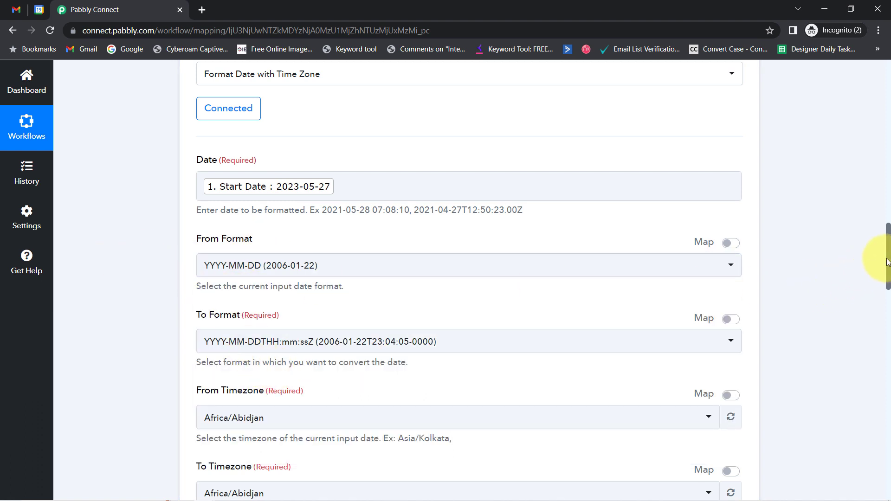
Check the example due date format in the Google Tasks action, and set the formatter's To Timezone to Asia/Kolkata
drag(884, 258, 858, 408)
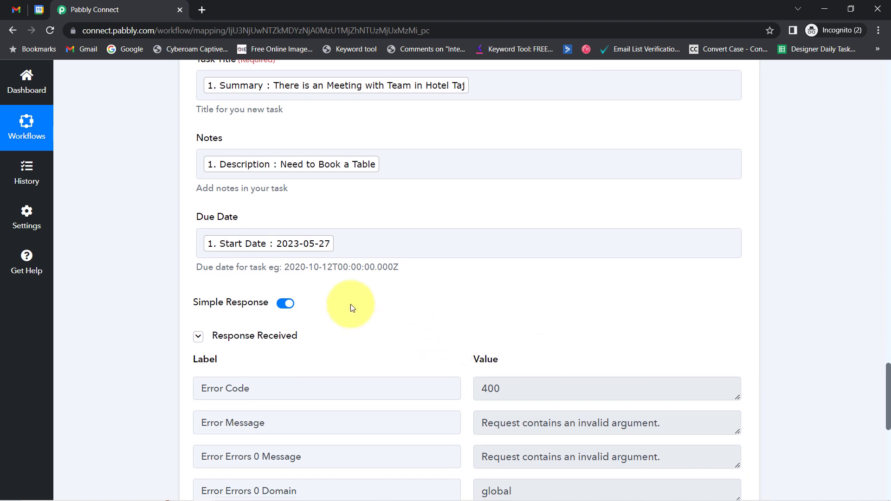
drag(284, 267, 400, 267)
drag(889, 379, 869, 252)
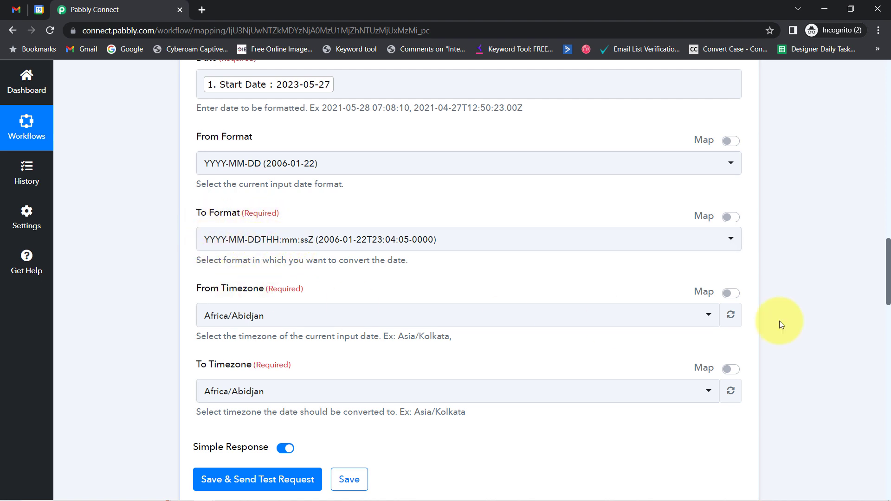
drag(888, 283, 886, 310)
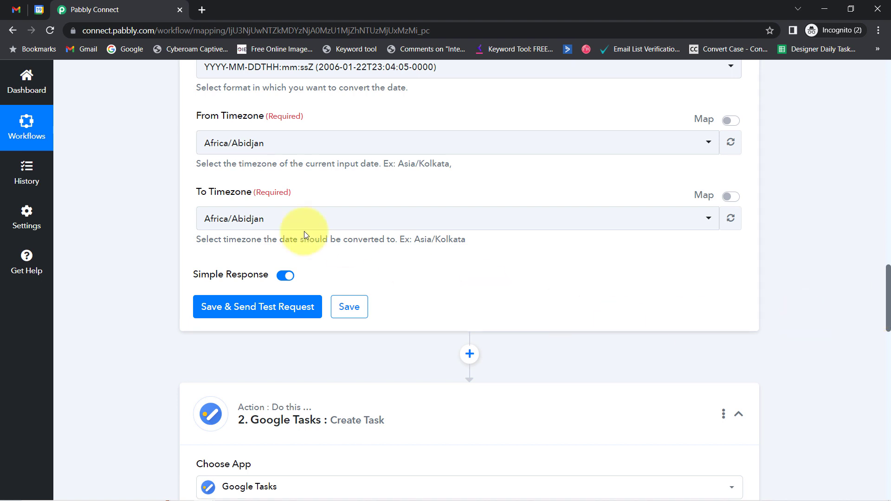
click(230, 224)
text(a)
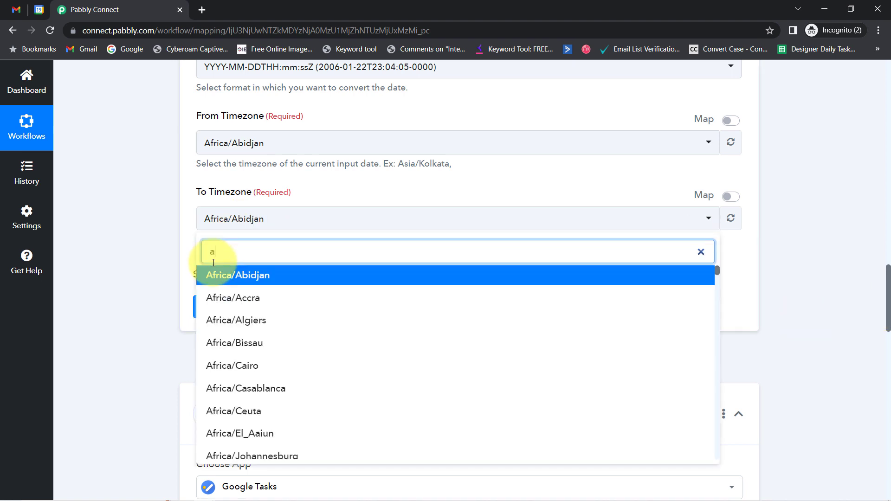
text(sia/kolk)
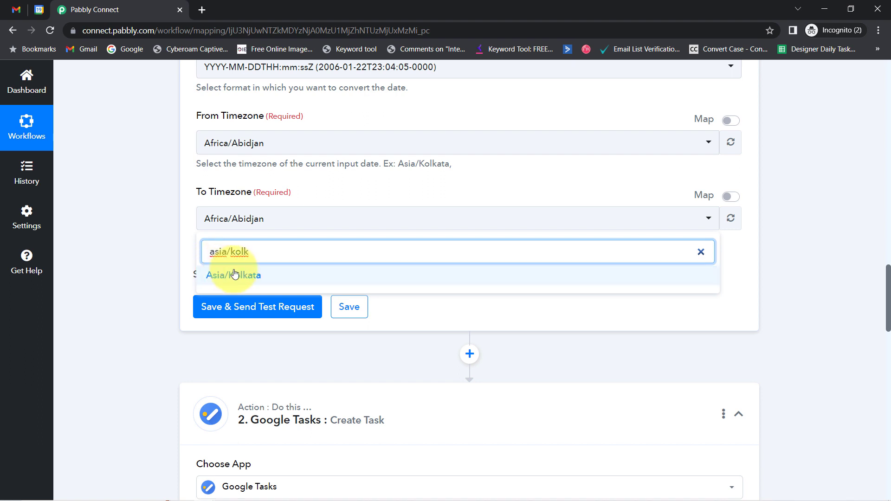
click(227, 274)
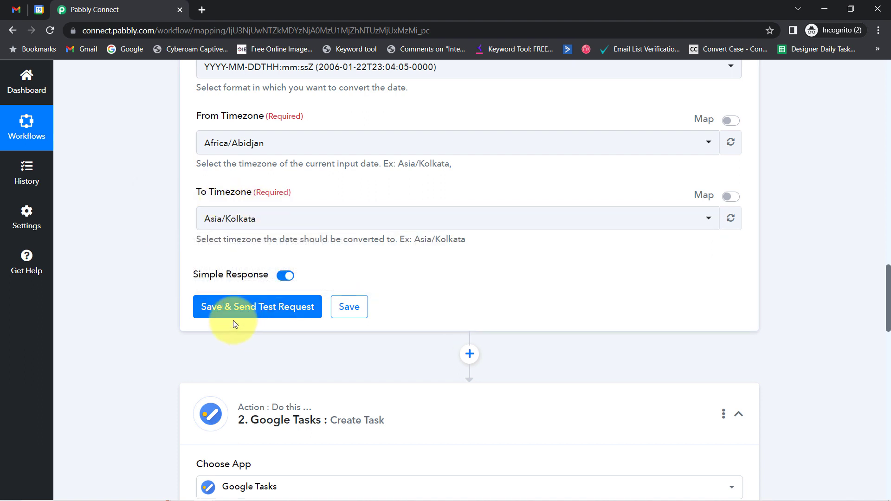
Save the formatter with a test request, and compare the date in its Result with the mapped Start Date
click(225, 307)
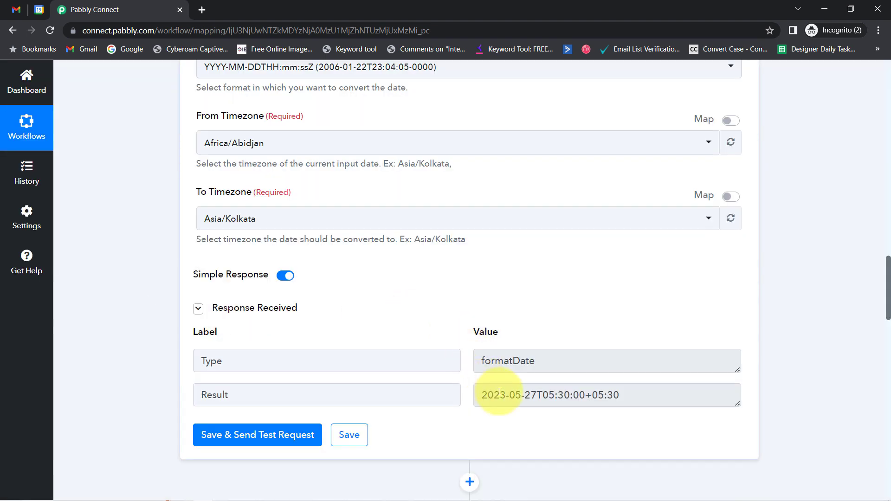
drag(499, 392, 614, 395)
key(ctrl+a)
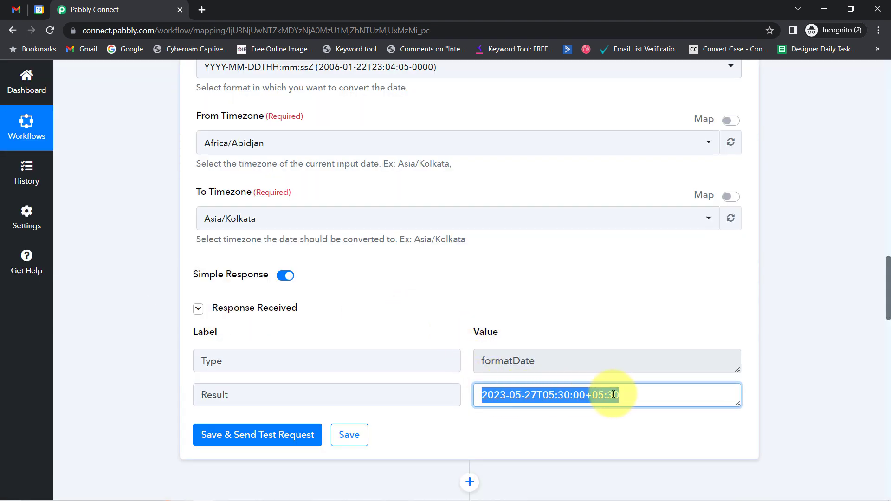
click(531, 394)
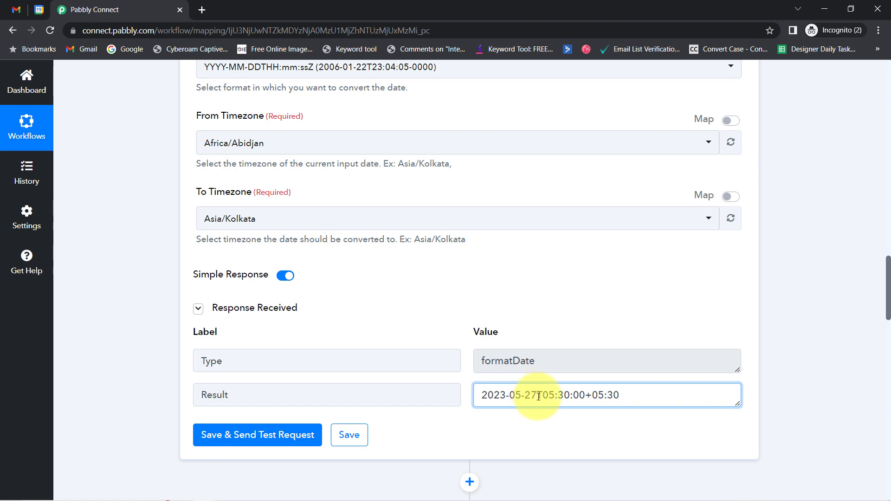
drag(539, 397, 480, 398)
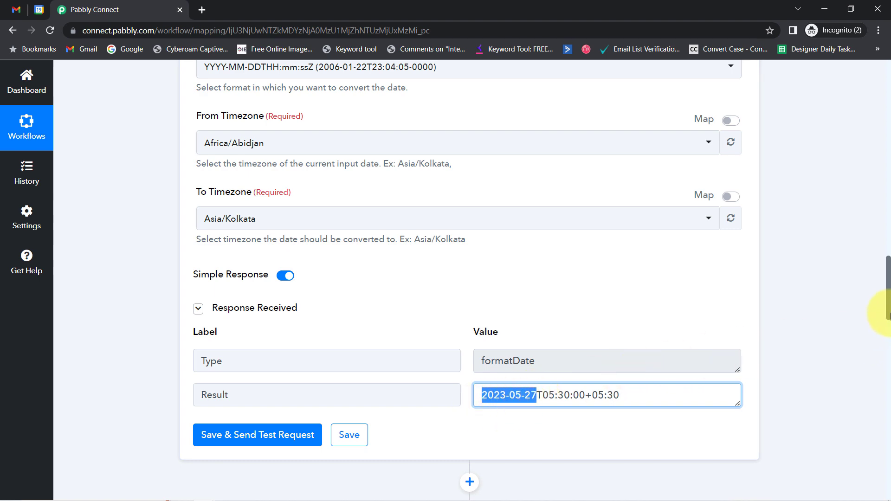
drag(888, 314, 875, 289)
click(314, 80)
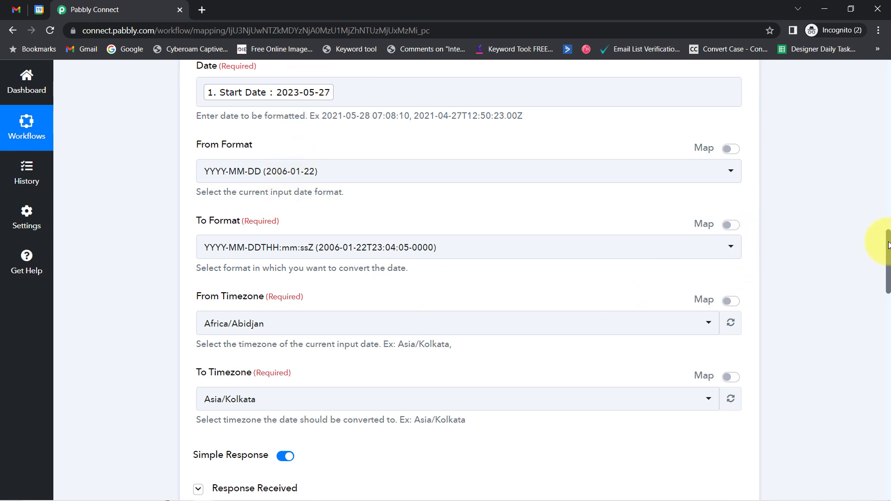
Replace the Start Date mapped in the Google Tasks Due Date with the Result from the DateTime Formatter step
drag(887, 245, 881, 387)
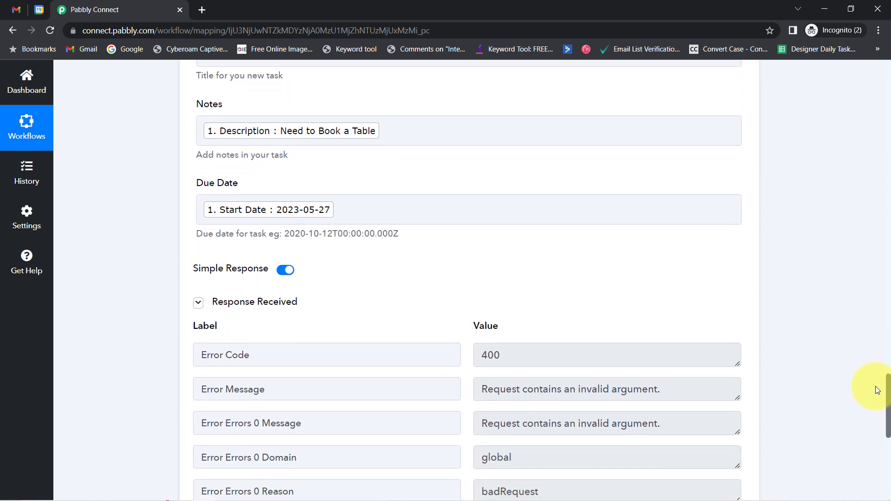
click(339, 205)
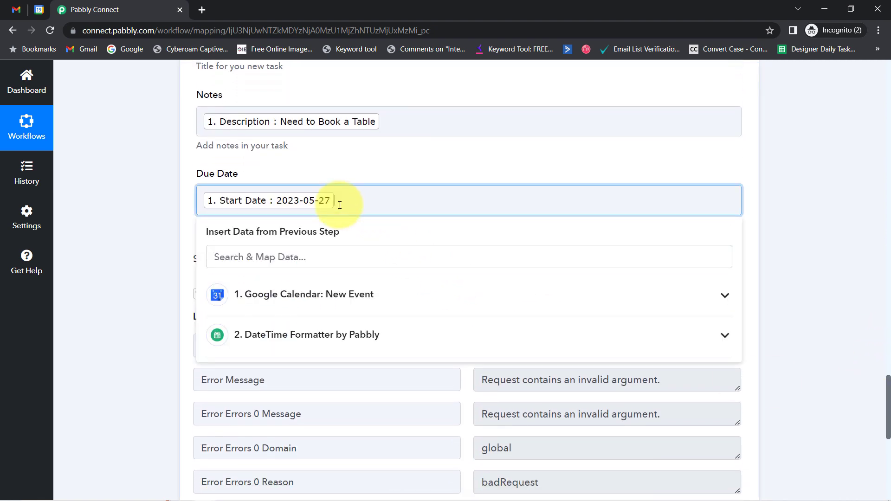
key(BackSpace)
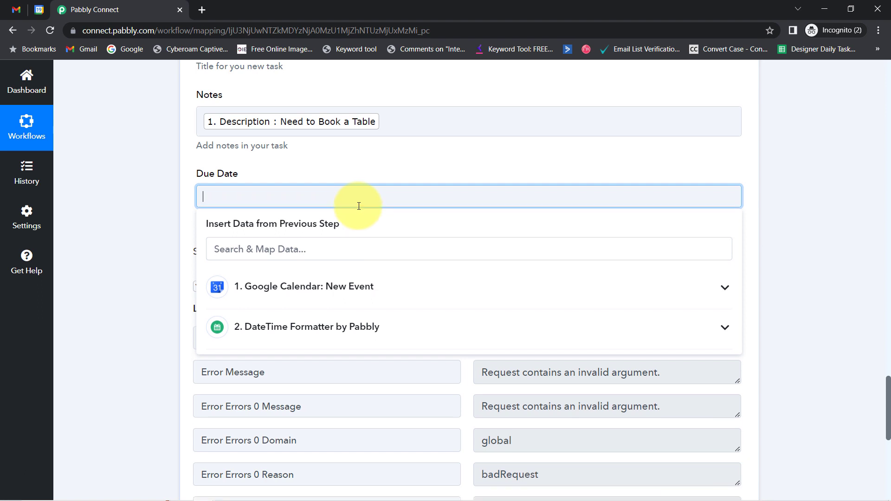
click(301, 326)
click(328, 382)
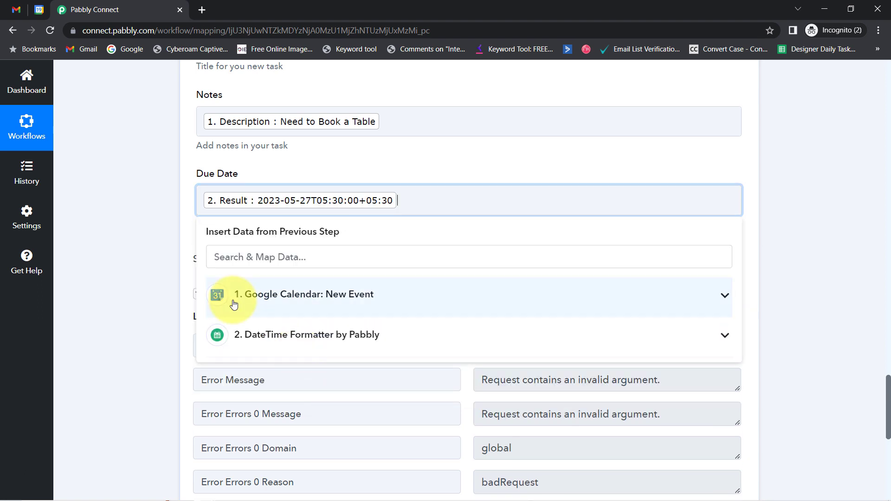
click(153, 285)
Save the Google Tasks action with a test request, and review the response received
scroll(152, 297, down, 7)
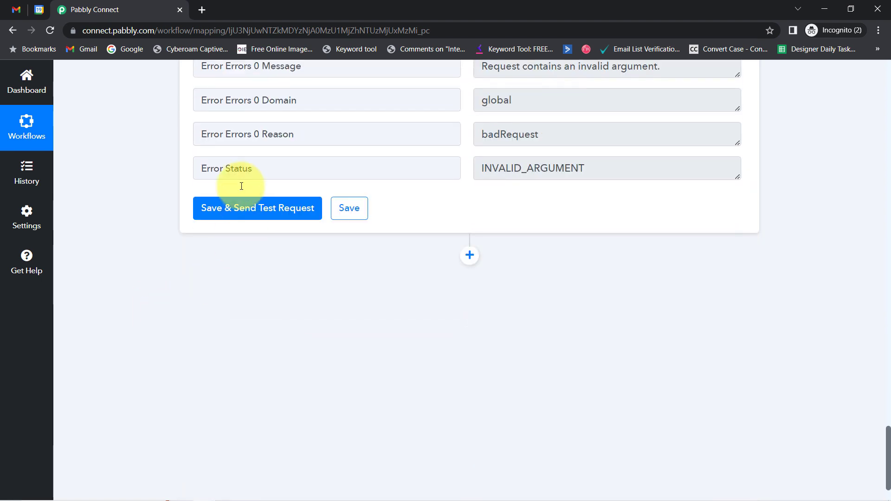
click(234, 213)
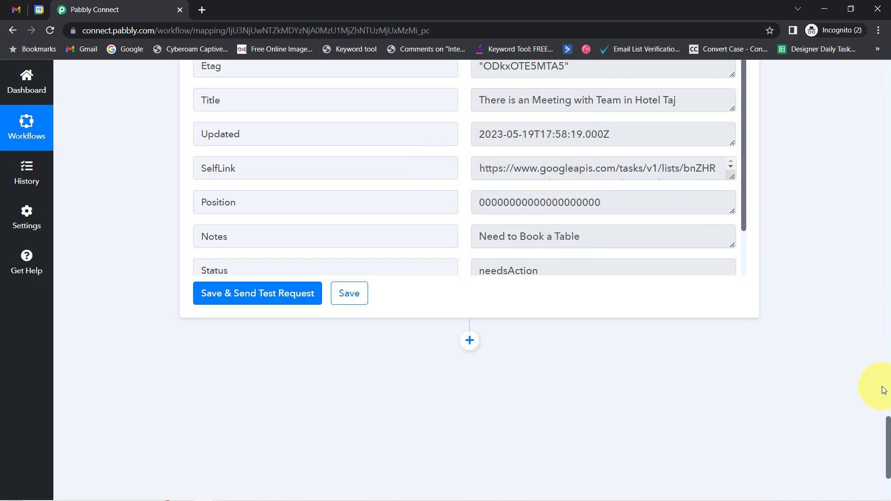
scroll(888, 428, up, 5)
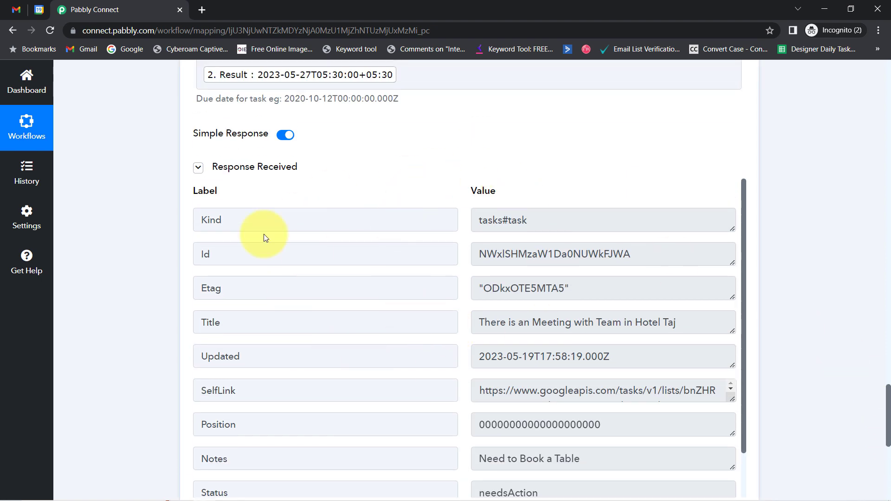
Switch to Gmail, open the Pabbly Team list in Tasks, and check the new meeting task's title, notes and due date
click(15, 7)
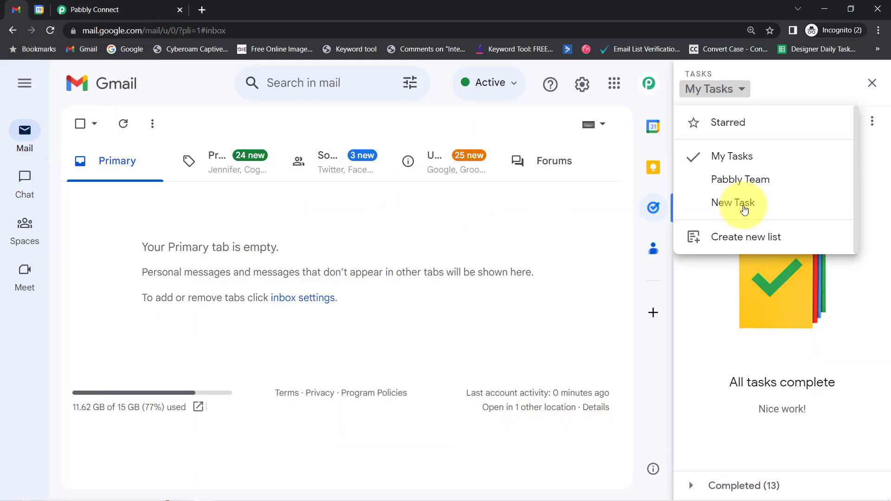
click(781, 89)
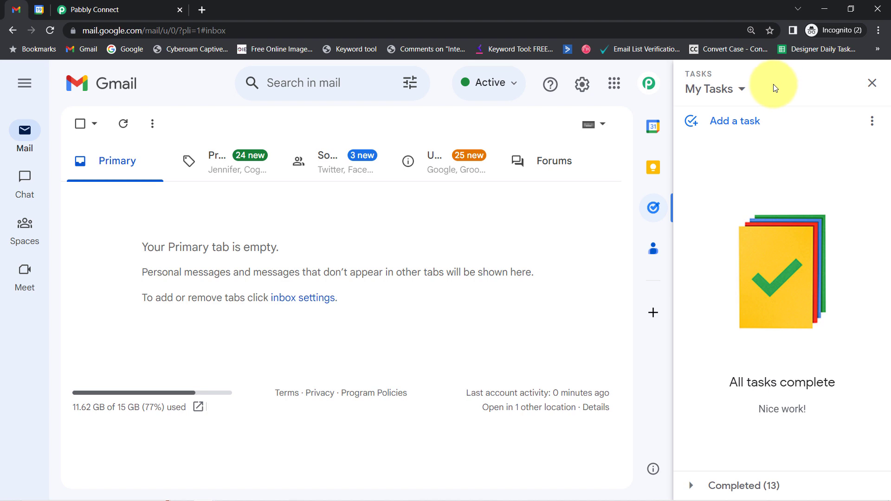
click(706, 90)
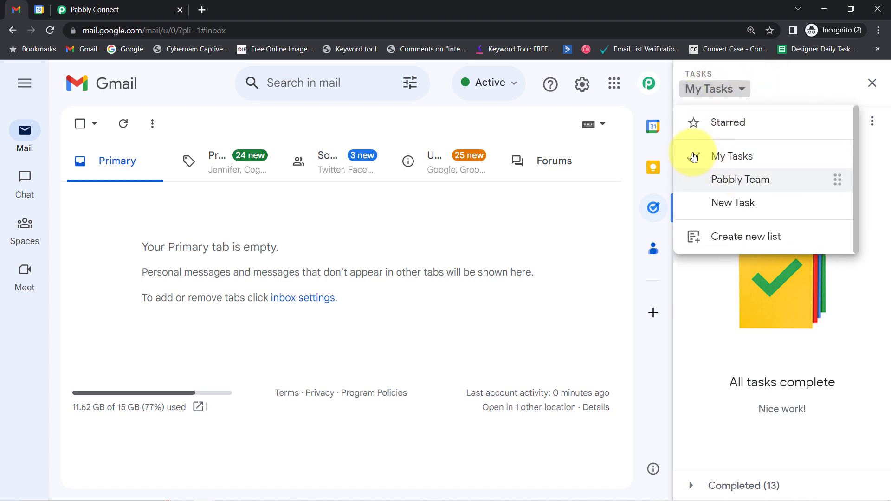
click(736, 182)
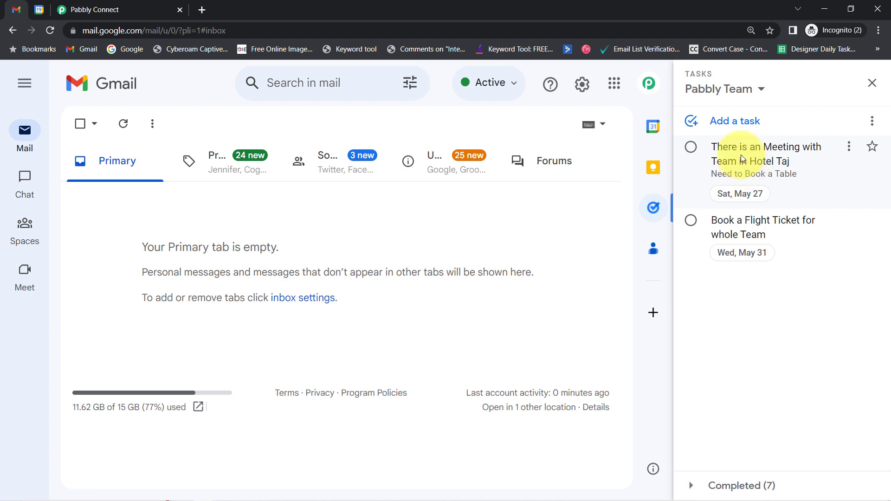
triple_click(726, 150)
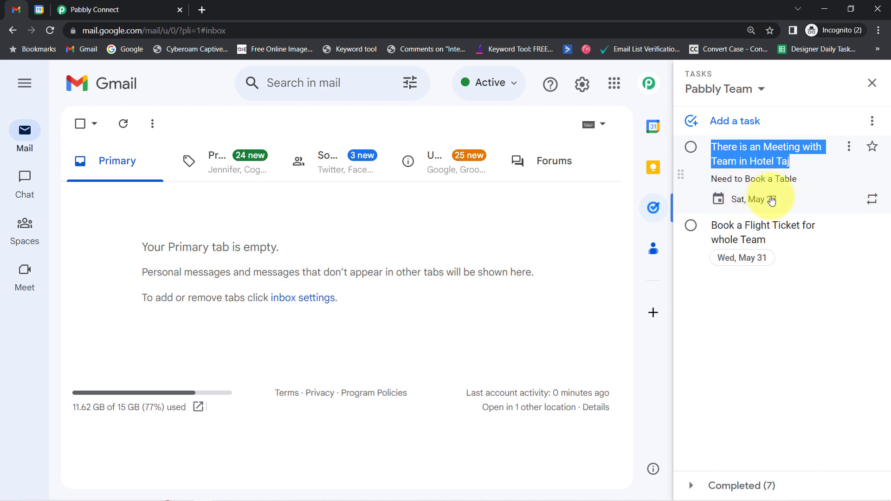
click(761, 147)
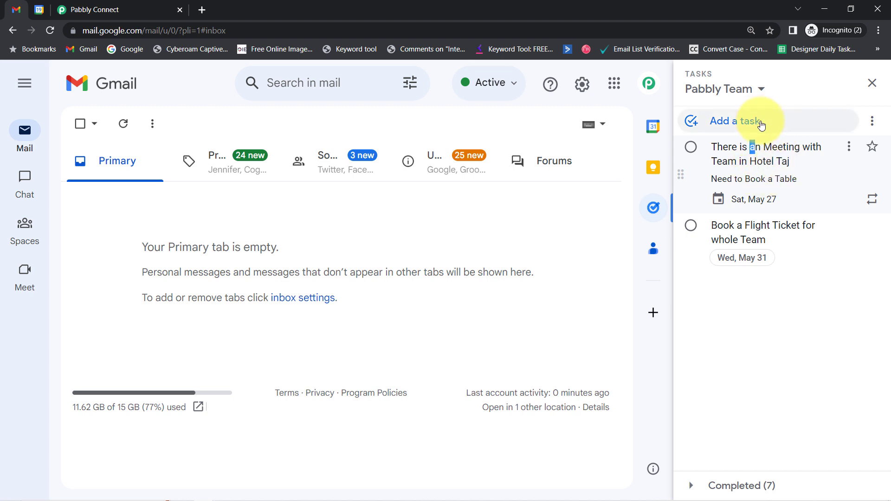
Return to Pabbly Connect and collapse the Google Calendar, Date/Time Formatter and Google Tasks steps of the workflow
click(95, 9)
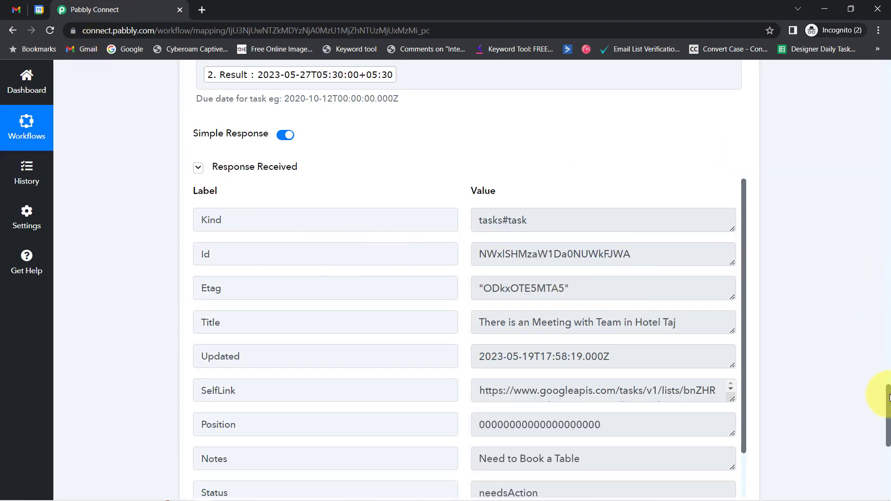
drag(888, 396, 871, 30)
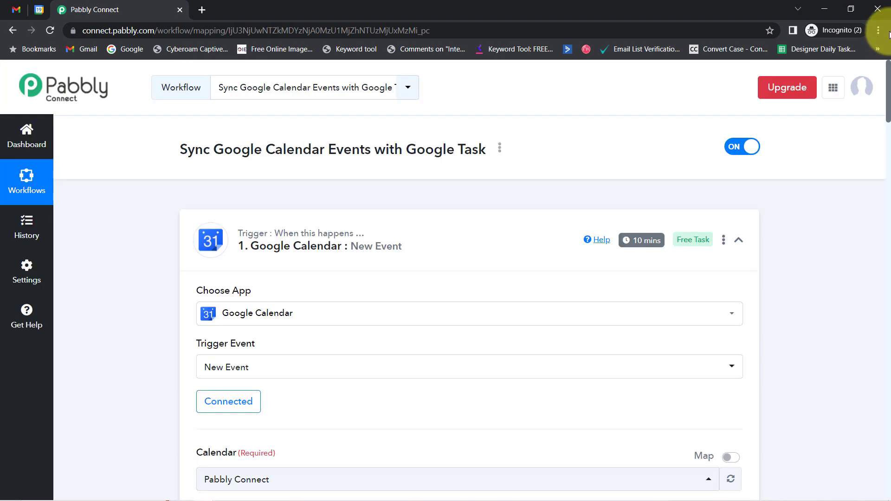
click(299, 253)
click(269, 364)
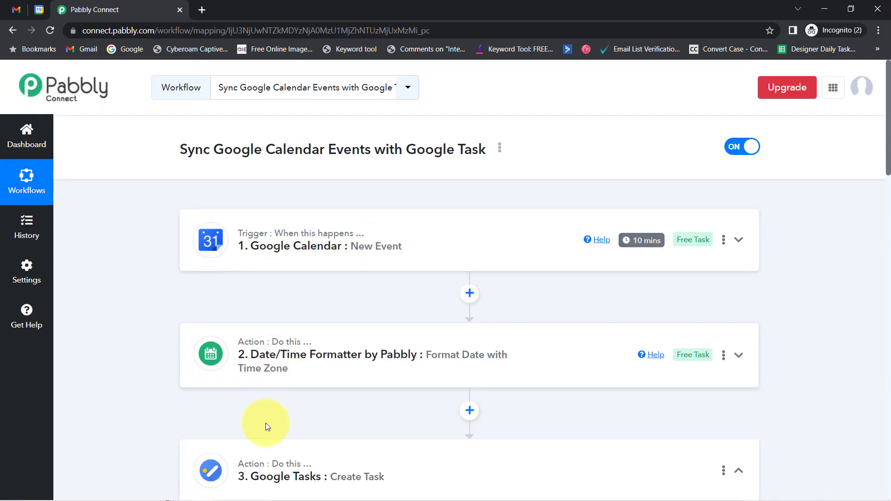
click(264, 464)
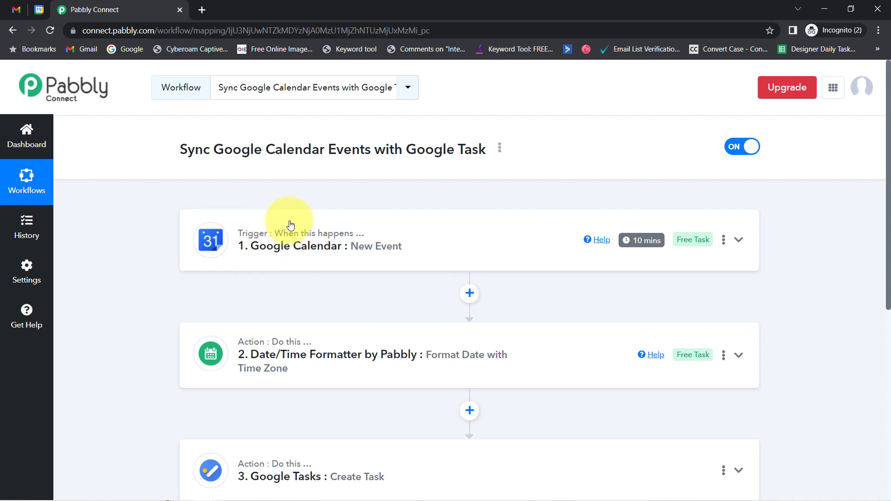
mouse_move(291, 228)
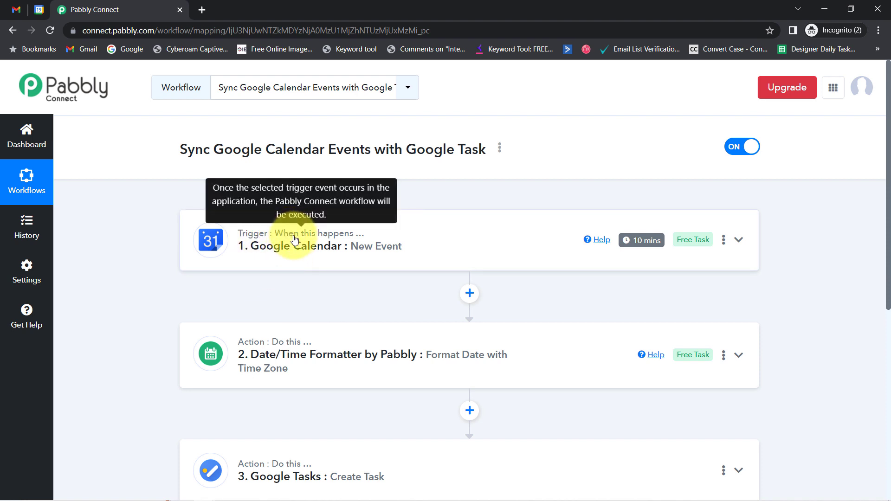
Compare the Google Calendar events with the Pabbly Team task list in Gmail, and return to the Pabbly Connect workflow
scroll(875, 193, down, 2)
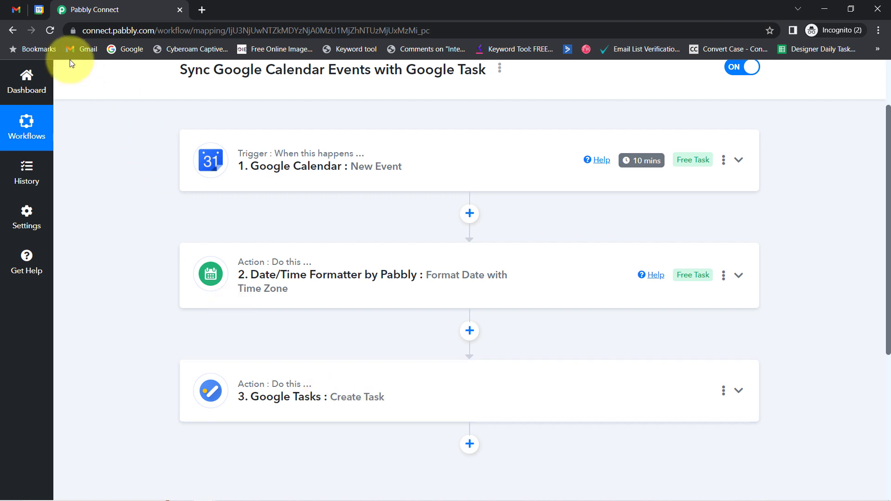
click(40, 10)
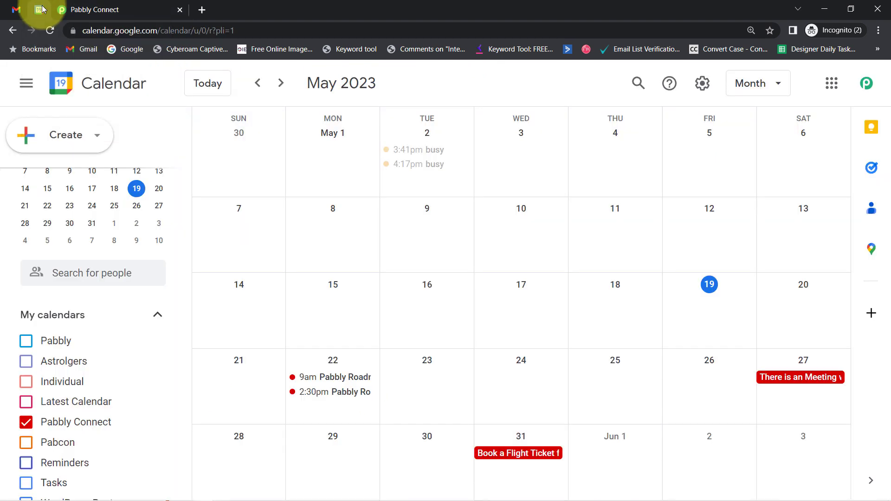
click(16, 9)
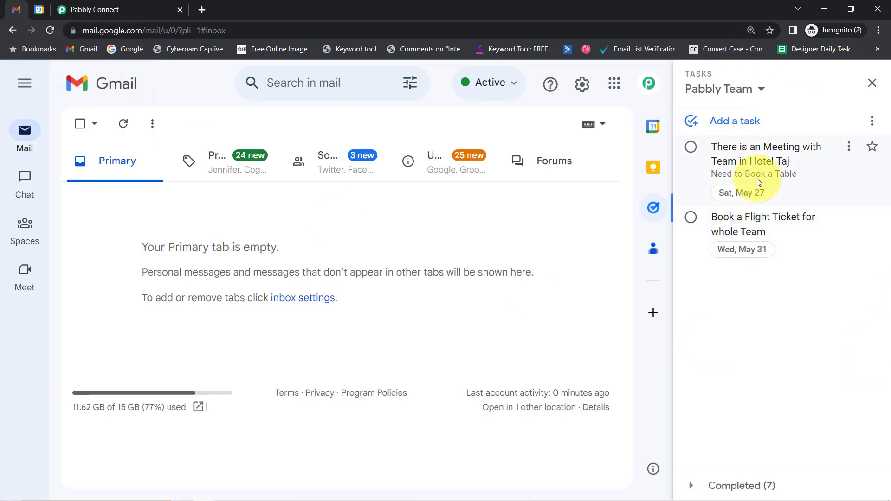
click(93, 6)
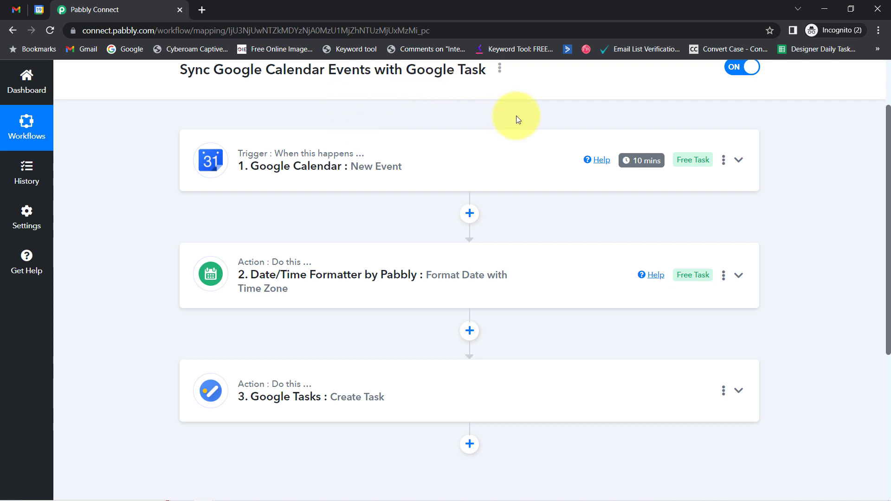
Copy the share link of the Sync Google Calendar Events with Google Task workflow and close the sharing dialog
scroll(884, 176, up, 1)
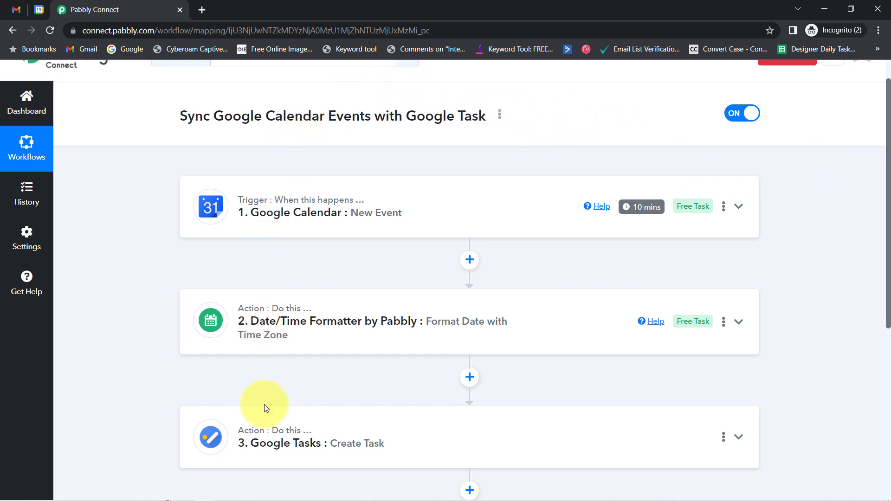
click(499, 116)
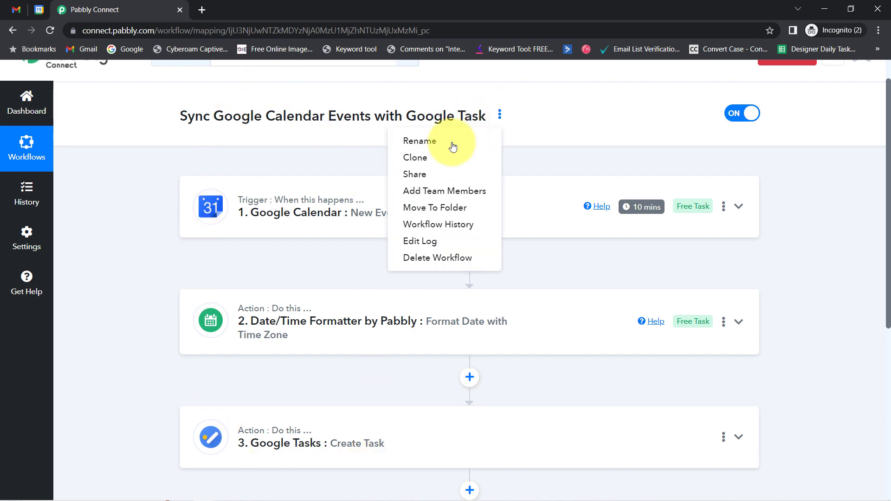
click(422, 174)
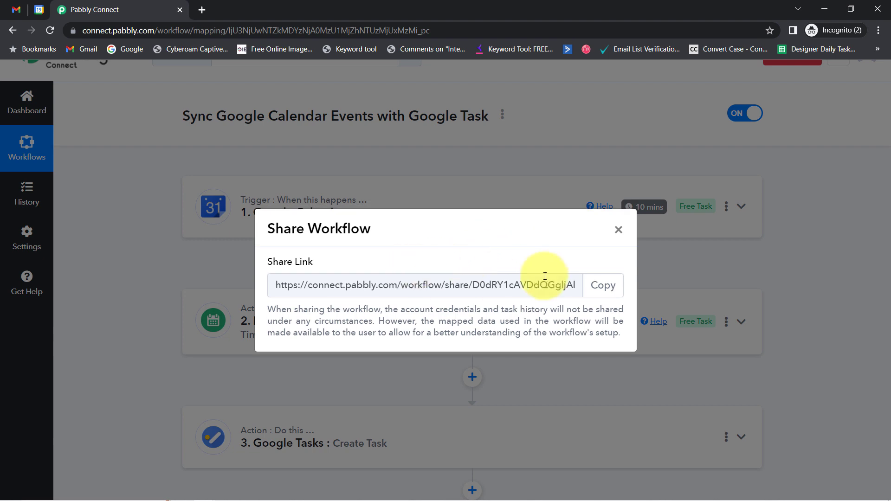
click(602, 285)
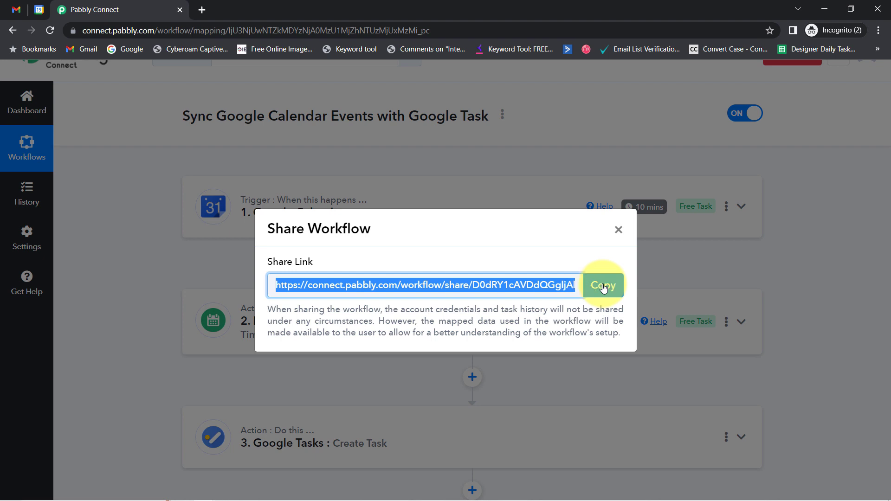
click(619, 231)
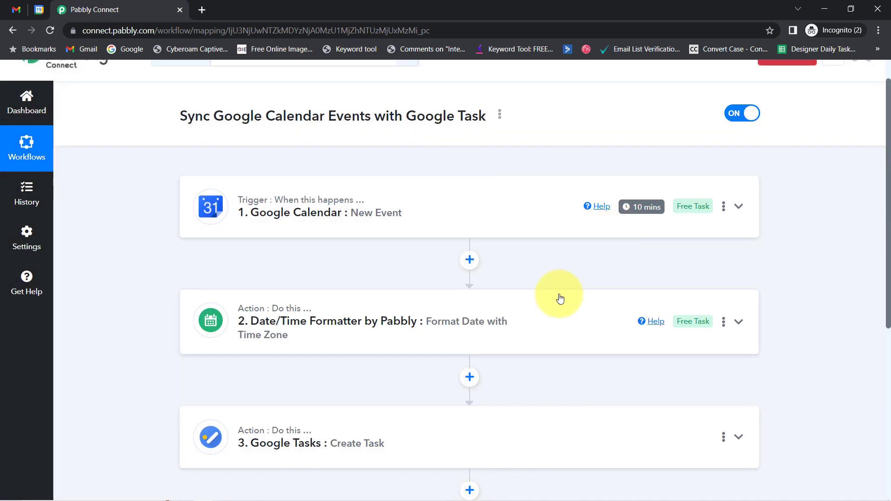